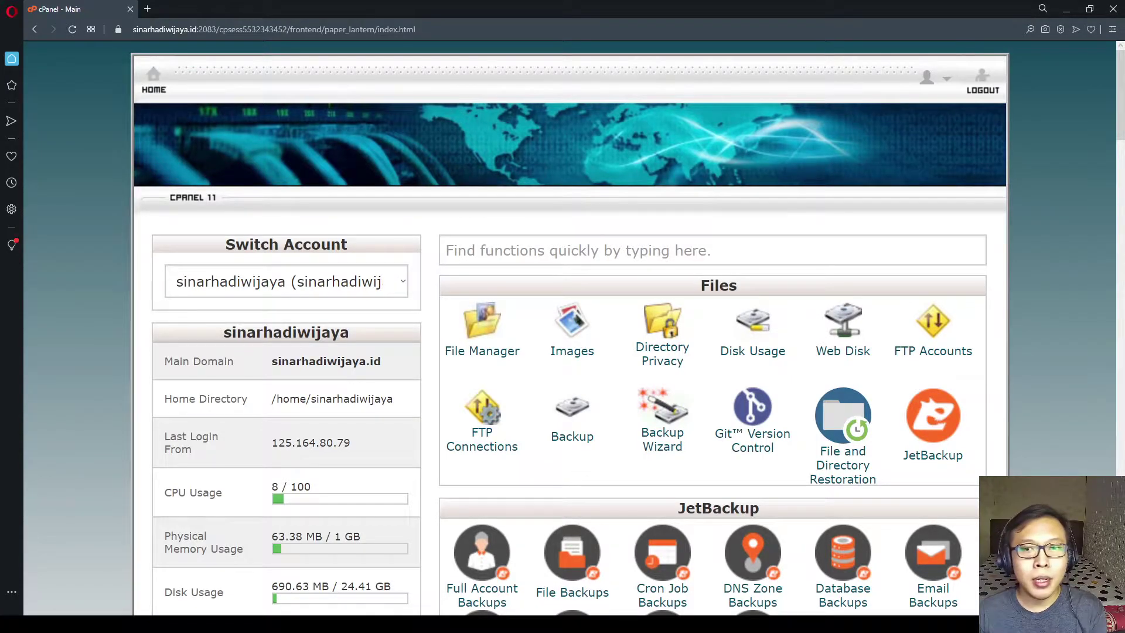
Look over the cPanel home page, from the file, backup and database tools to the account's resource usage statistics
scroll(516, 328, down, 15)
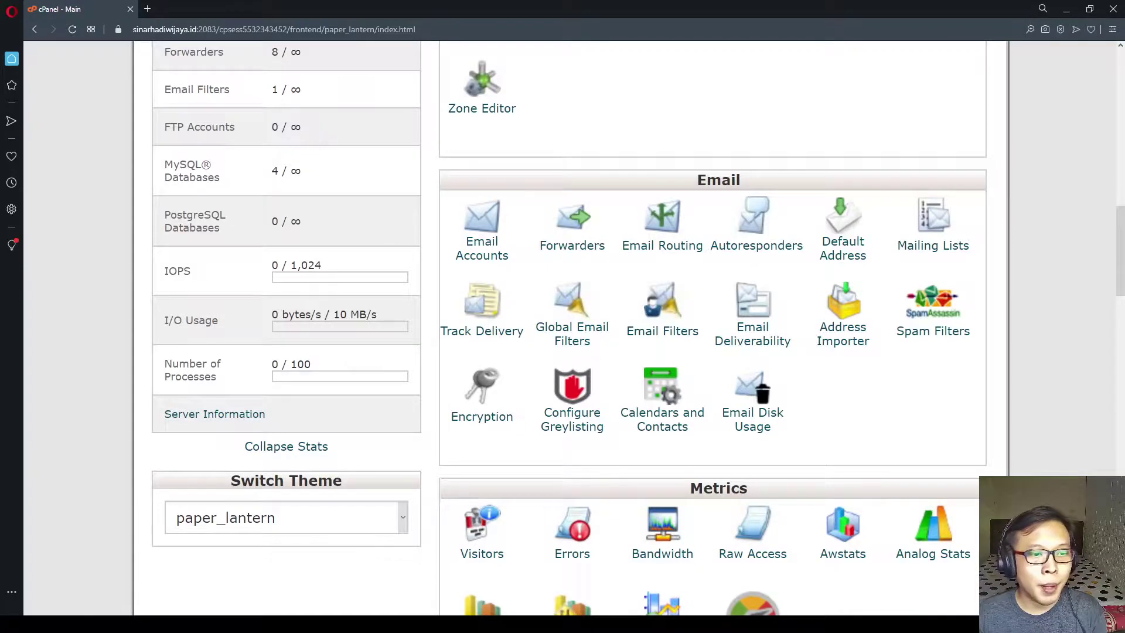
scroll(562, 328, up, 5)
scroll(563, 328, up, 10)
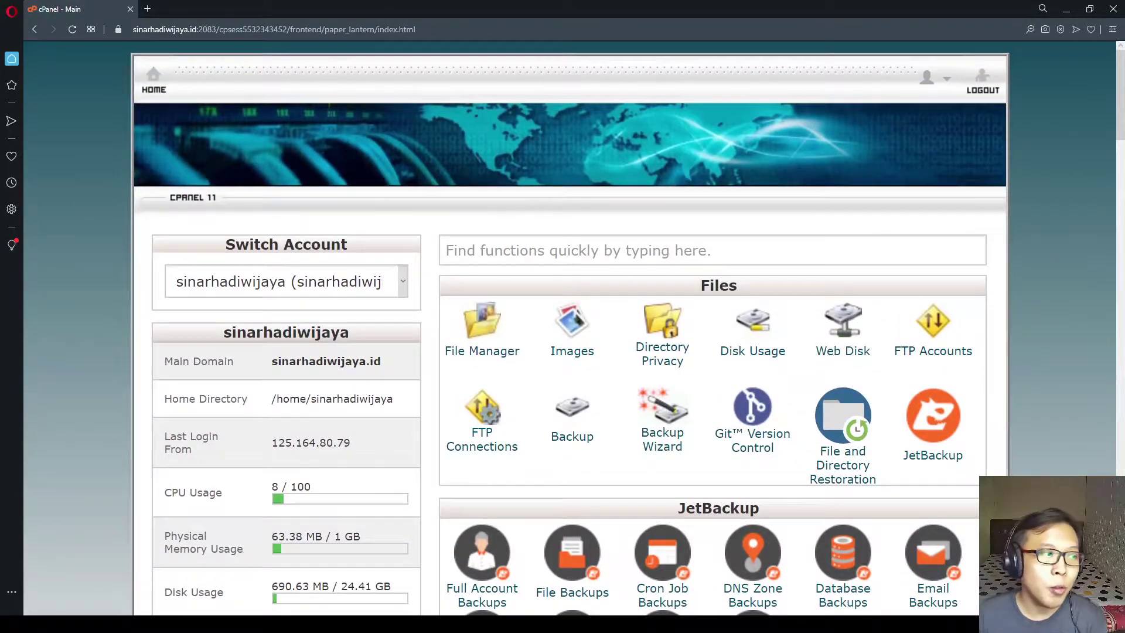
scroll(563, 329, down, 2)
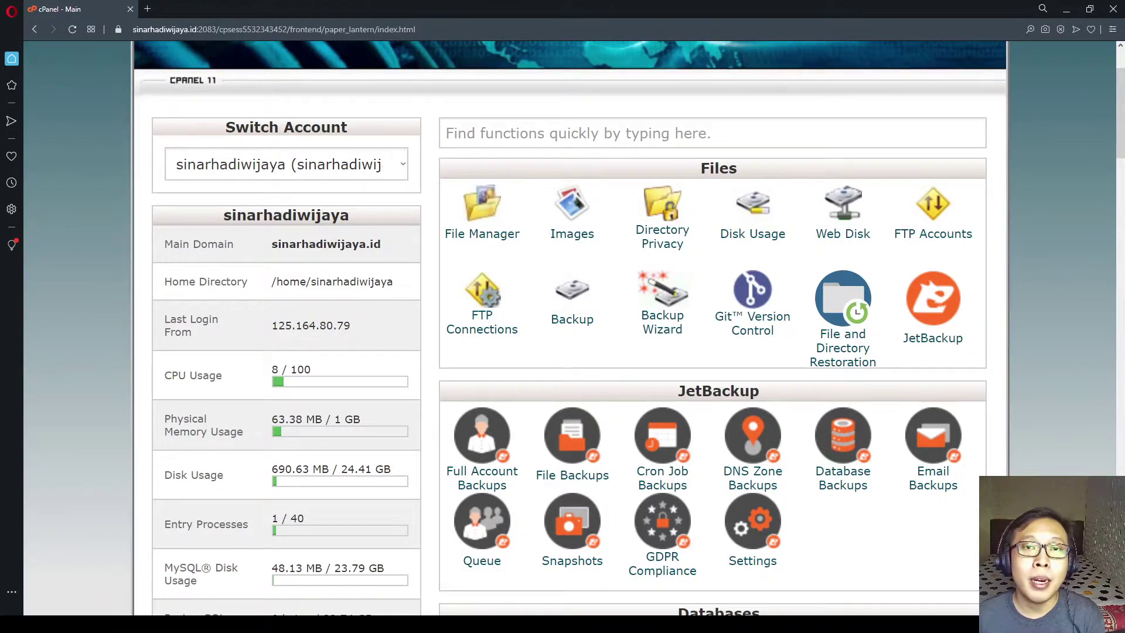
scroll(563, 328, down, 2)
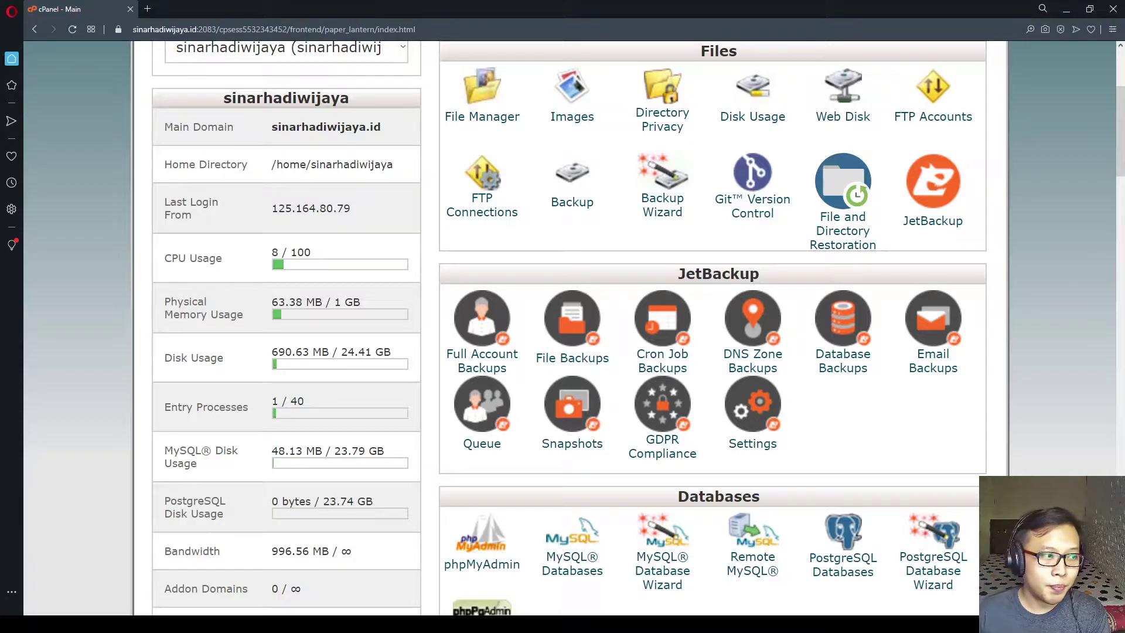
scroll(575, 328, down, 1)
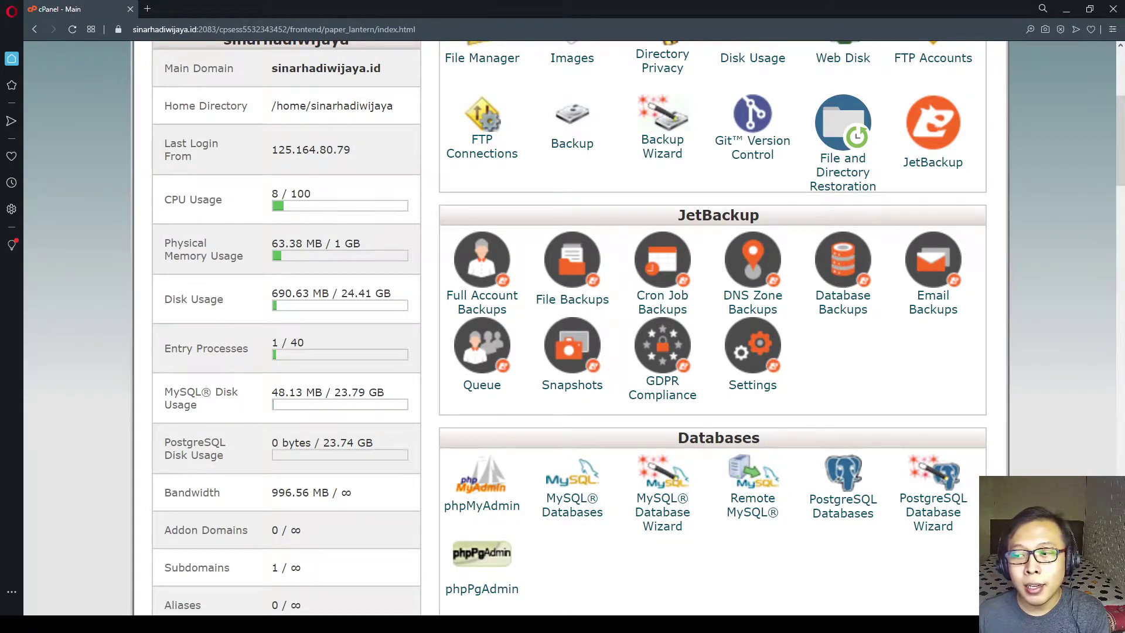
scroll(519, 329, down, 1)
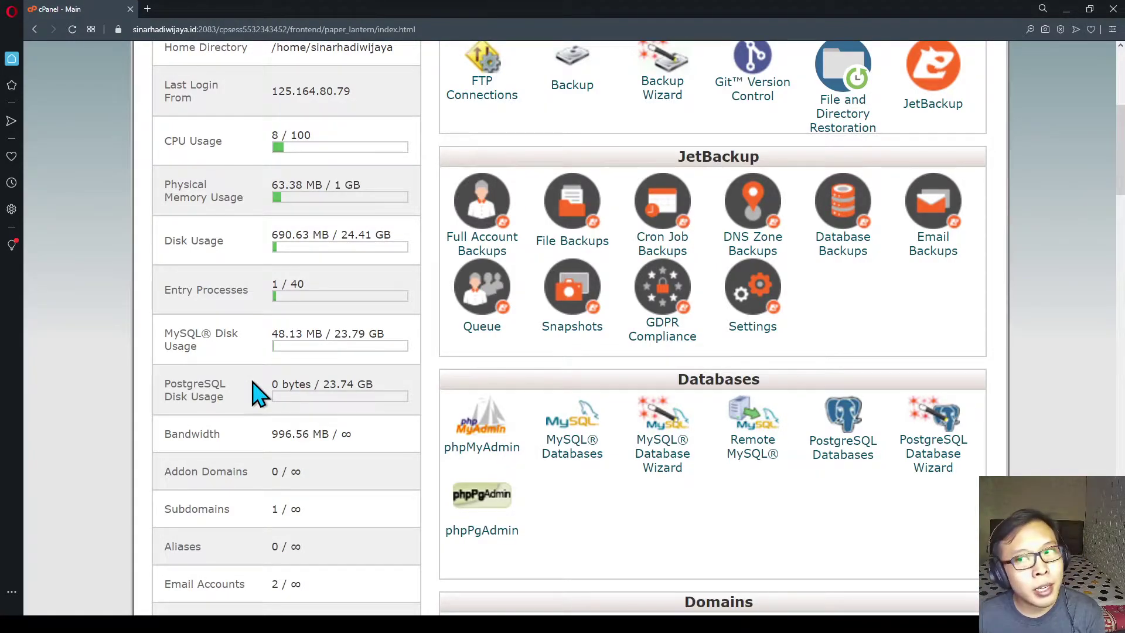
Examine the account's usage limits in the statistics list, including bandwidth, addon domains, subdomains, email accounts, mailing lists and processes
scroll(254, 384, down, 5)
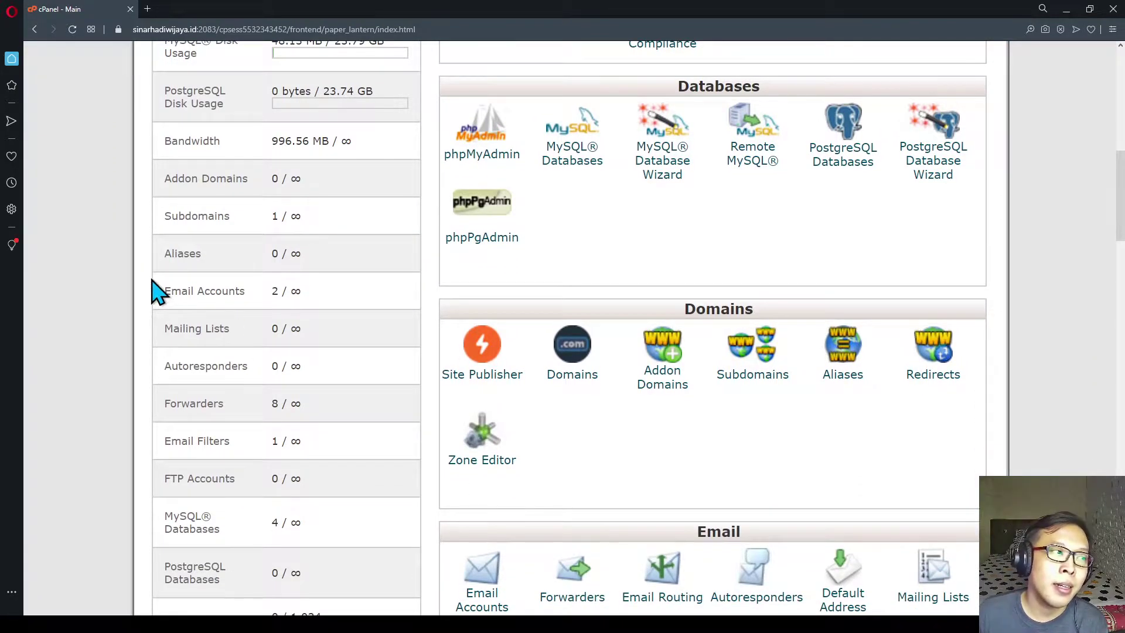
scroll(309, 238, up, 1)
scroll(311, 241, up, 1)
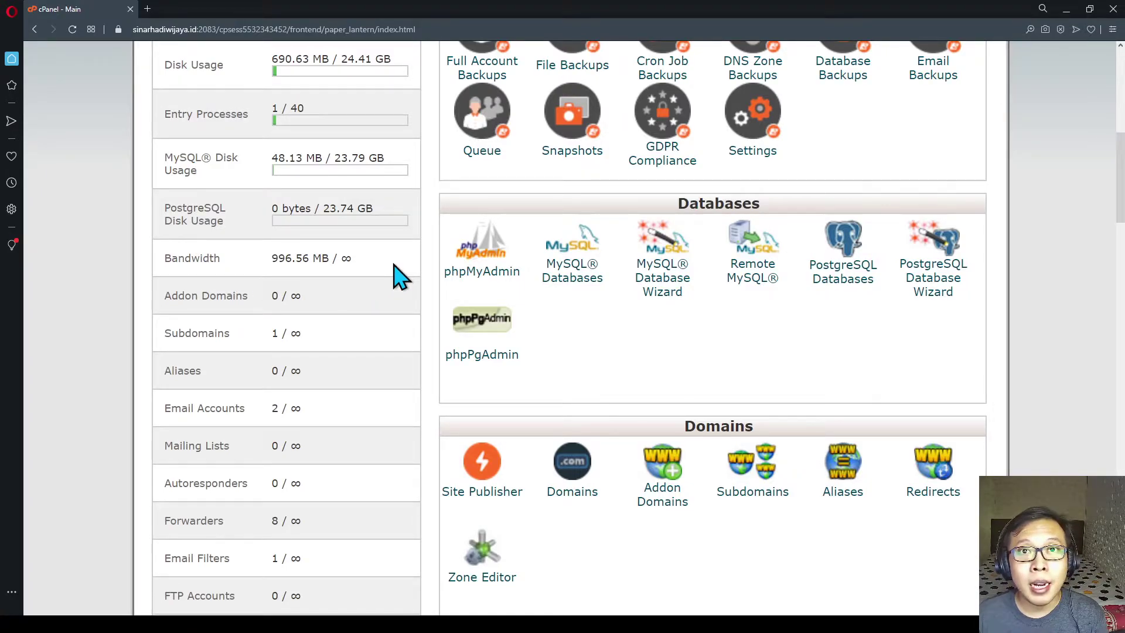
double_click(344, 258)
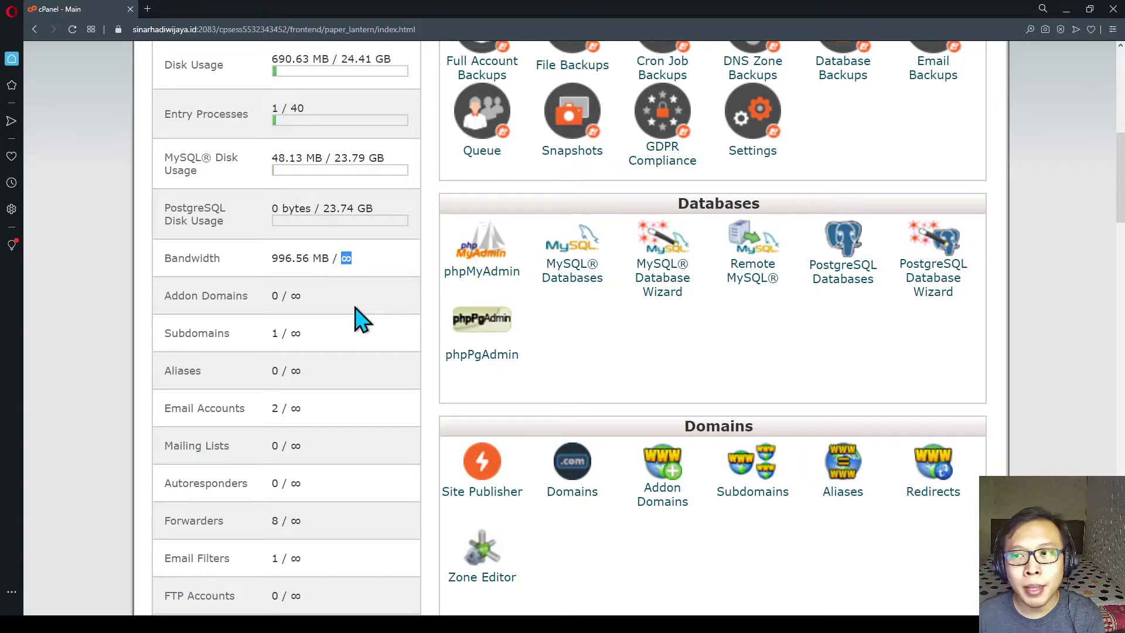
scroll(349, 305, down, 1)
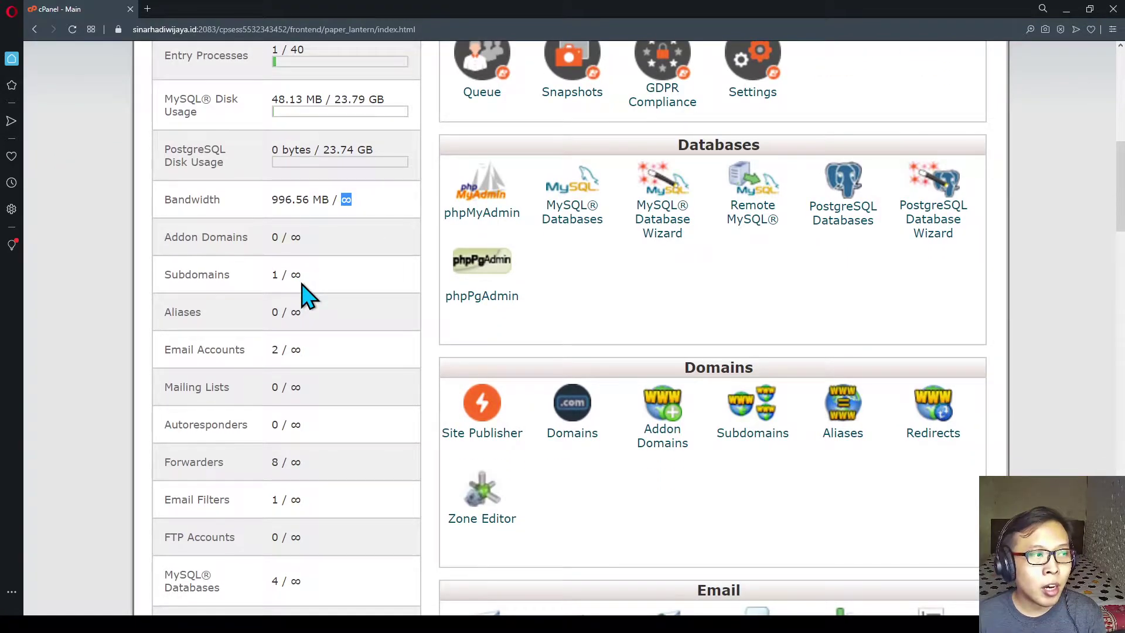
scroll(303, 284, down, 2)
scroll(303, 285, up, 2)
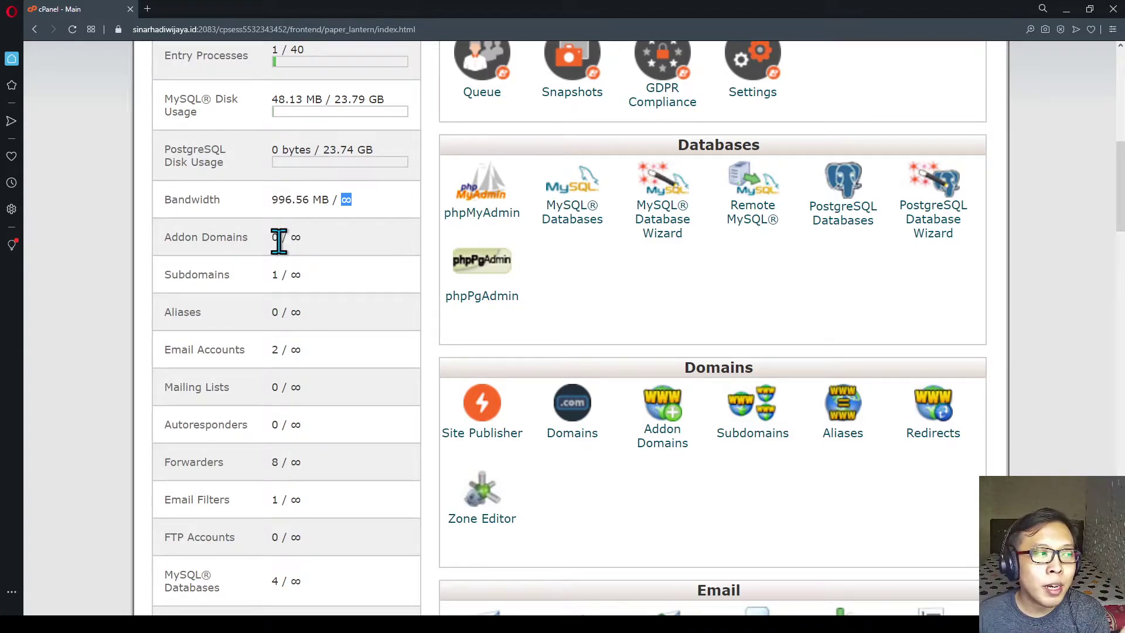
drag(281, 238, 273, 237)
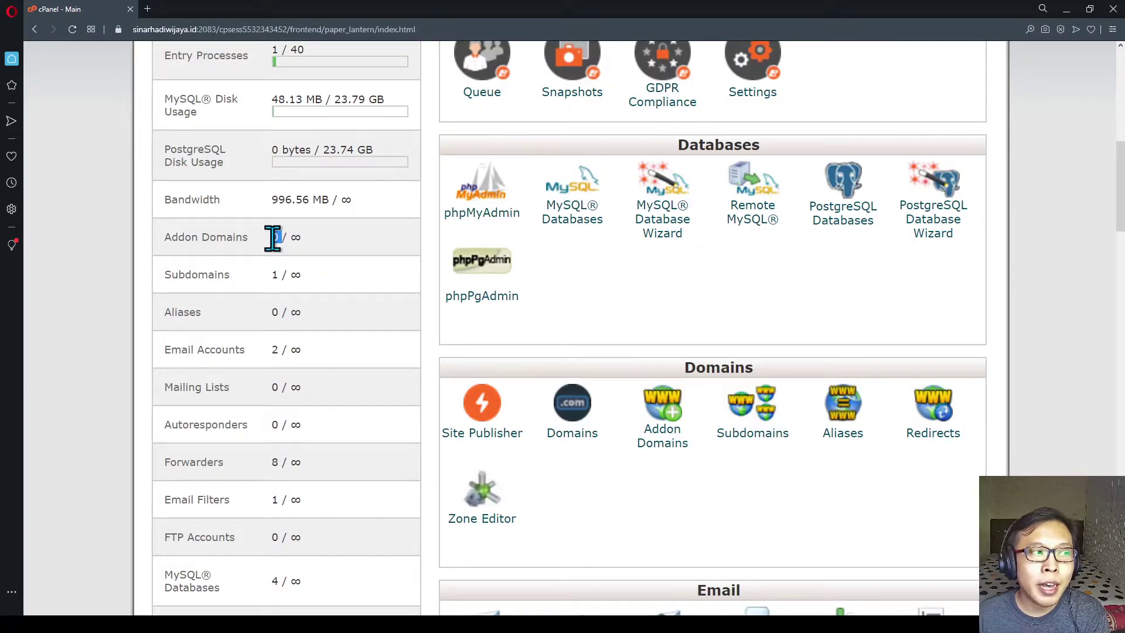
click(295, 284)
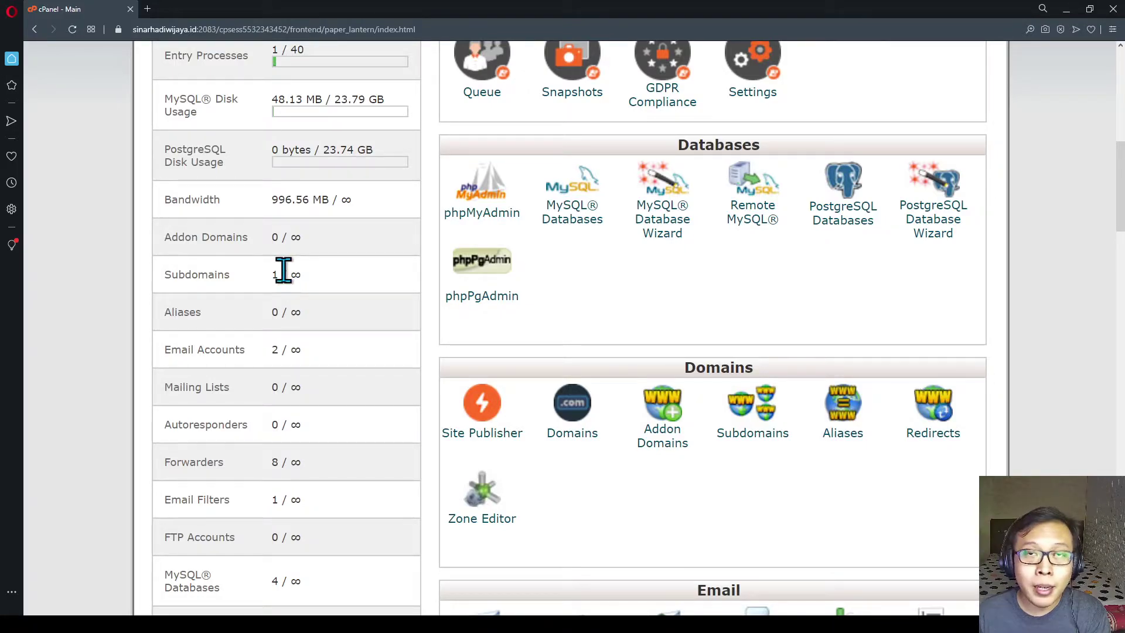
scroll(284, 274, down, 2)
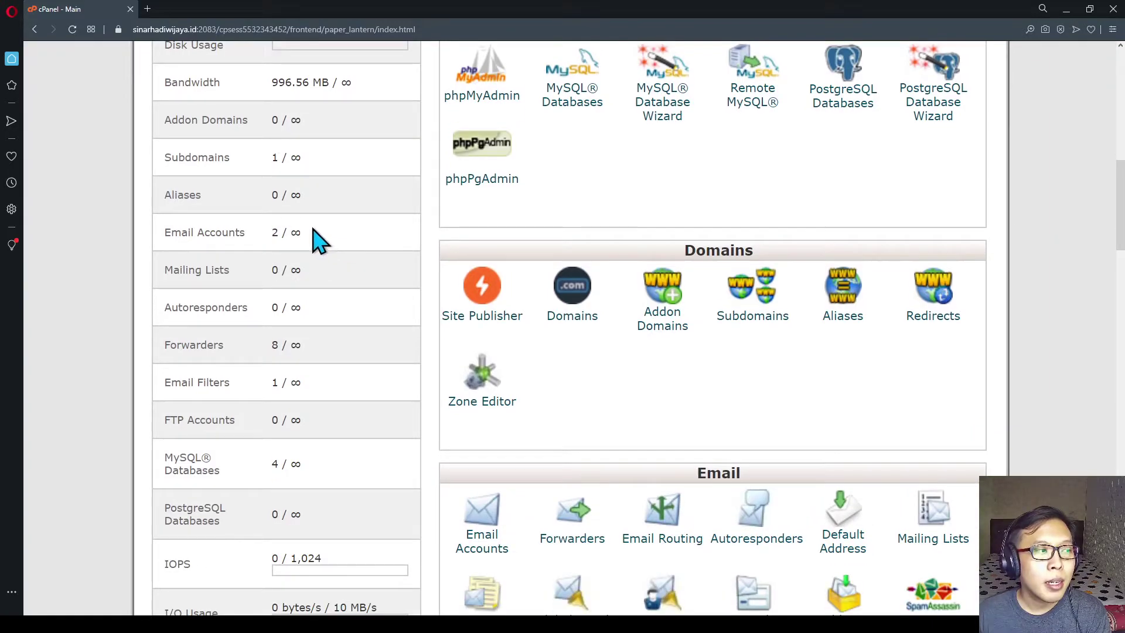
double_click(295, 270)
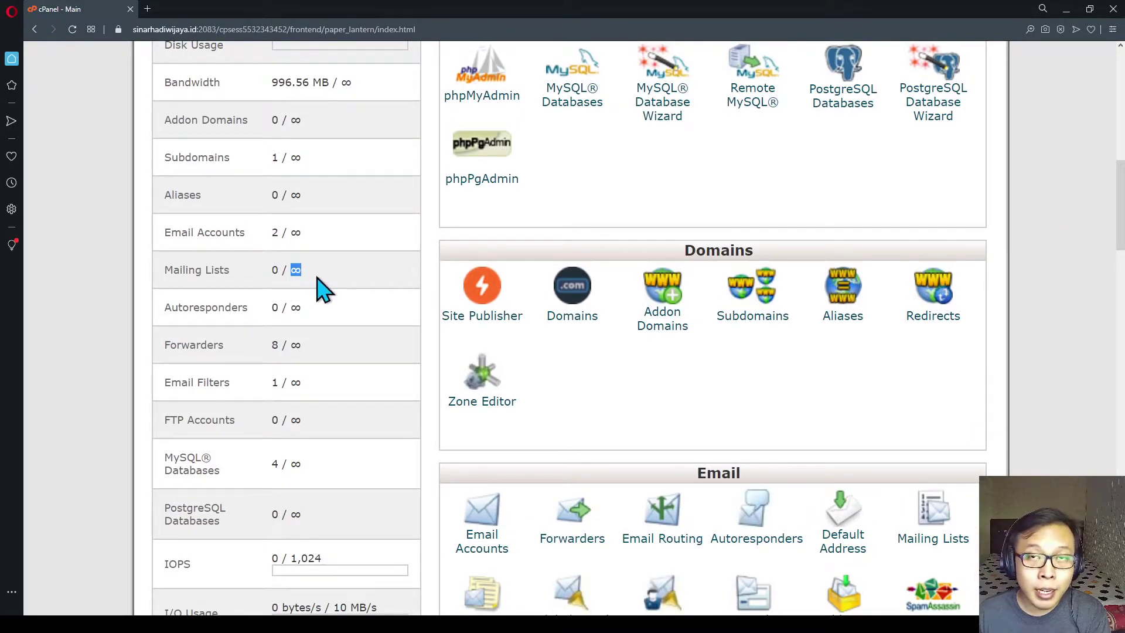
scroll(325, 293, down, 1)
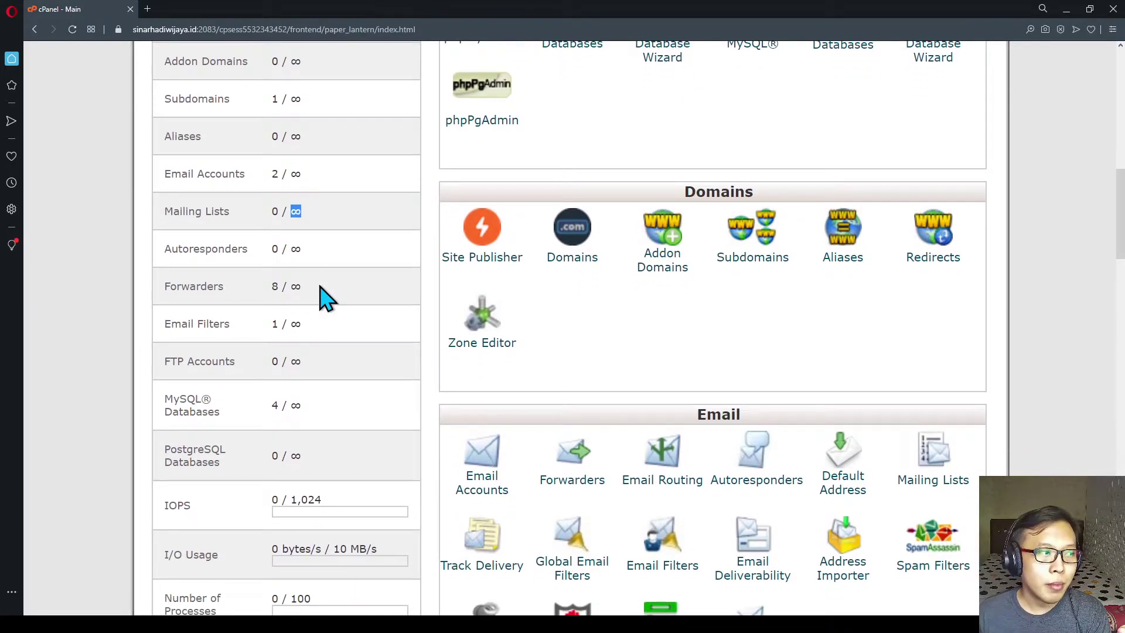
scroll(326, 299, down, 4)
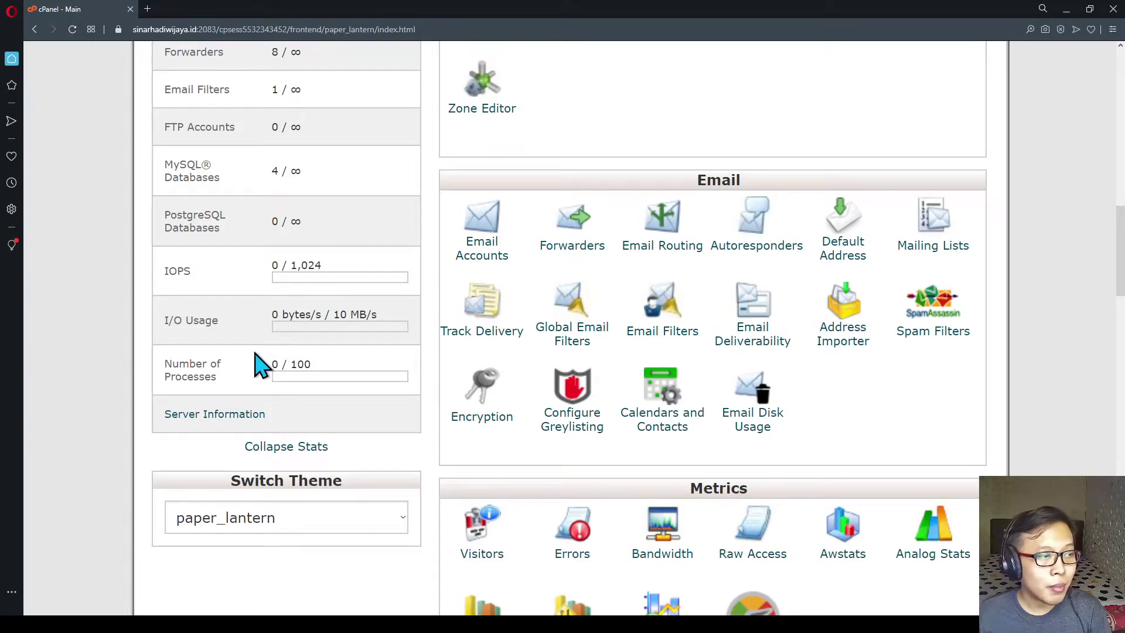
Open Server Information and examine the hosting package, software versions, service statuses and disk usage
click(232, 417)
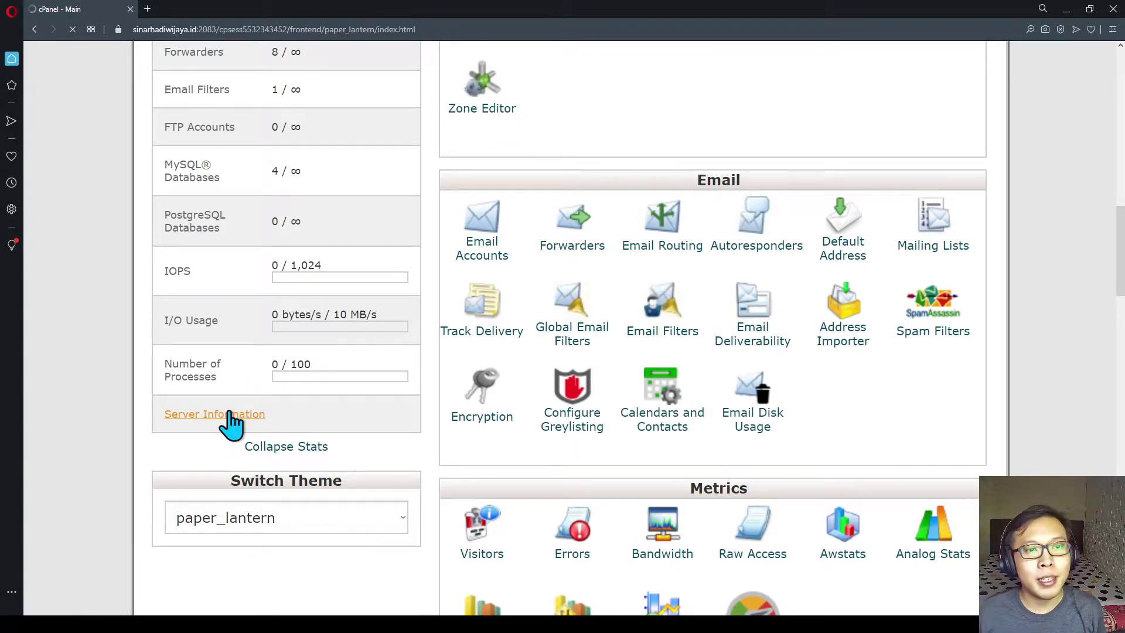
scroll(365, 390, down, 4)
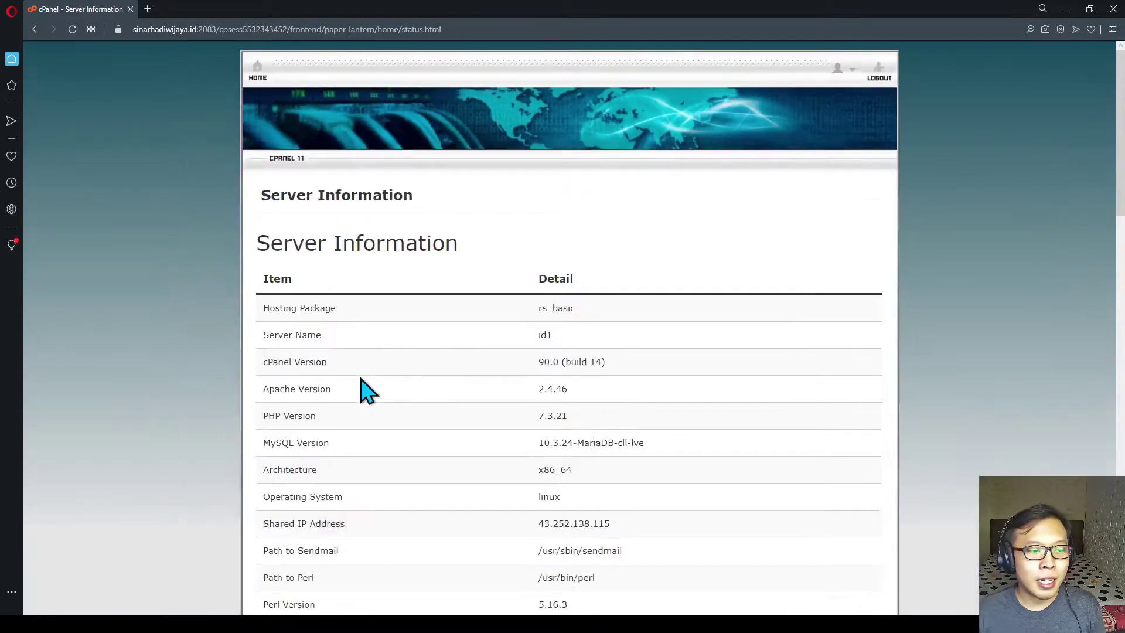
scroll(540, 370, down, 9)
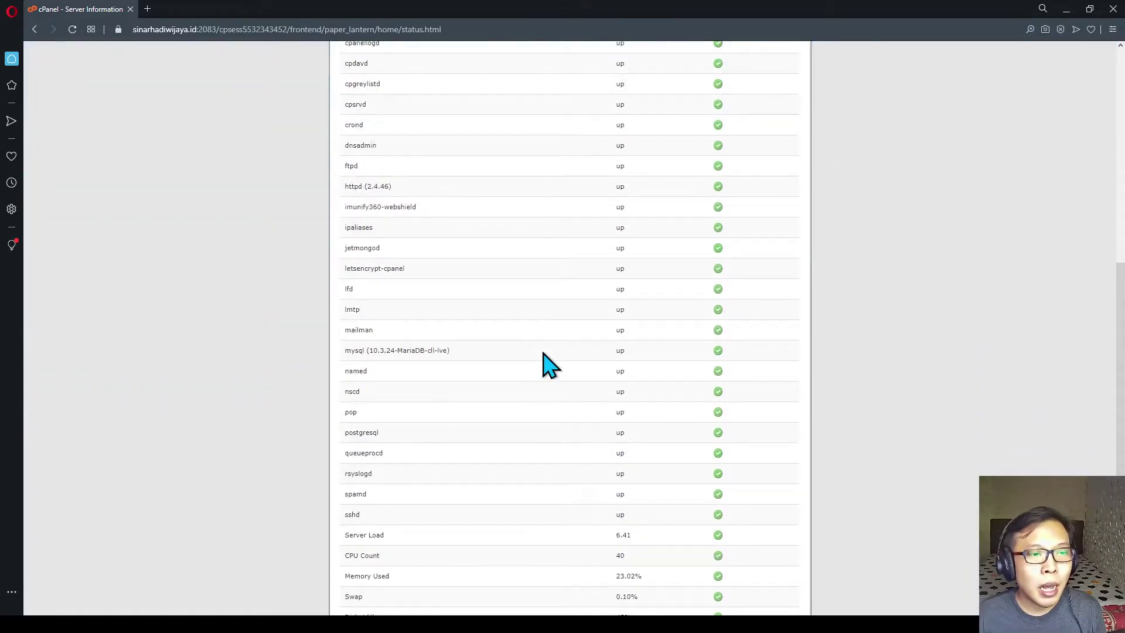
scroll(543, 357, up, 2)
scroll(545, 363, up, 1)
scroll(651, 287, down, 7)
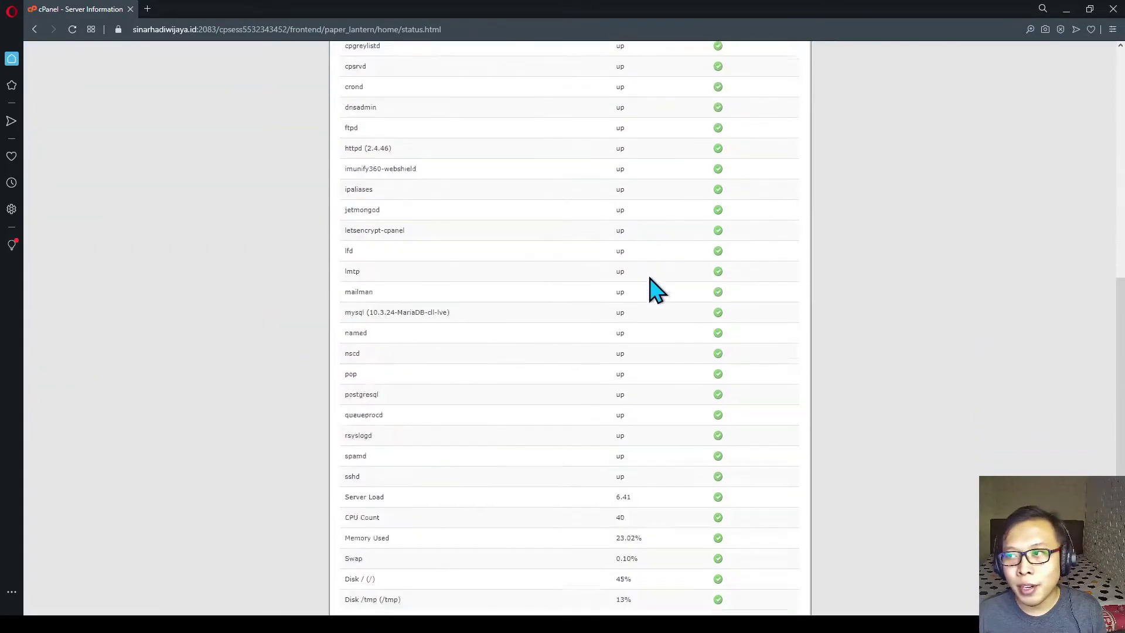
scroll(709, 416, up, 2)
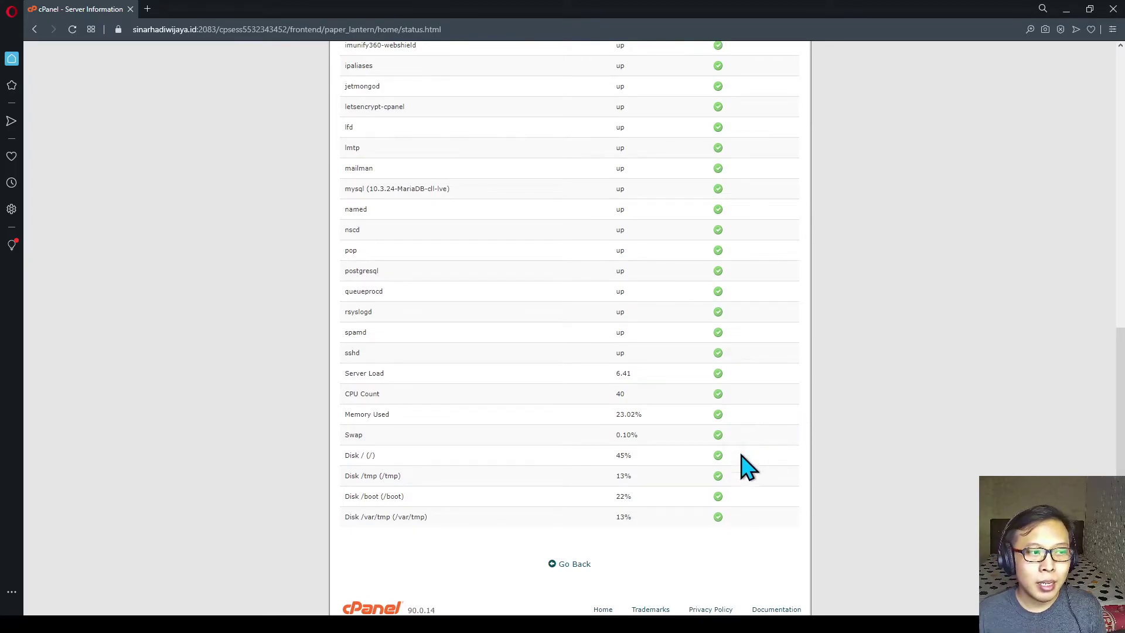
scroll(740, 469, up, 8)
scroll(743, 435, down, 10)
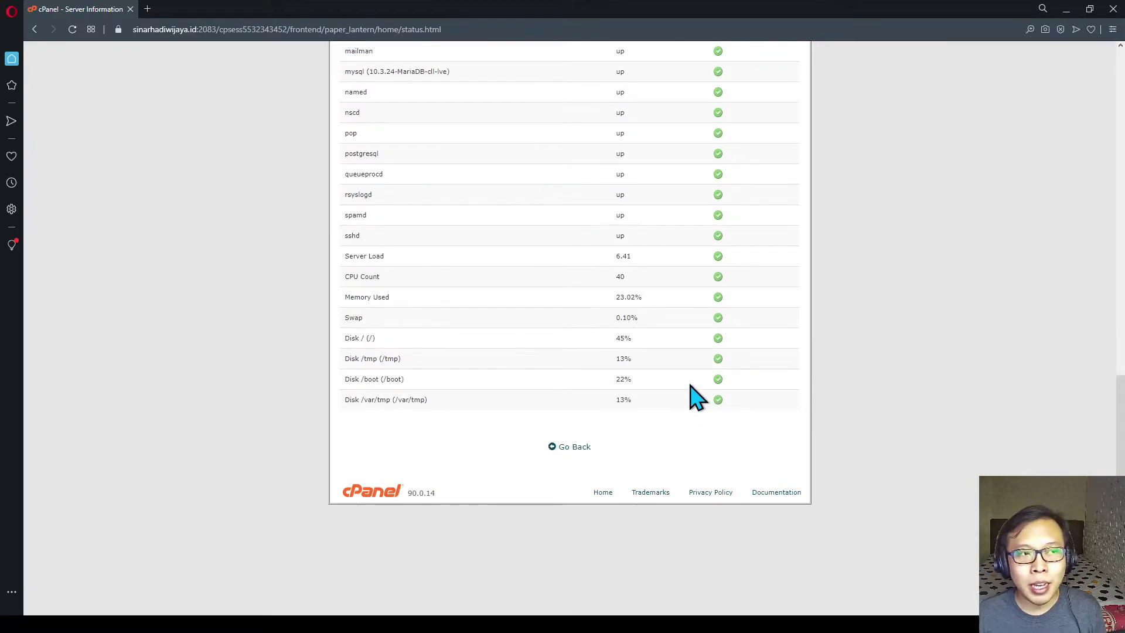
scroll(694, 397, up, 5)
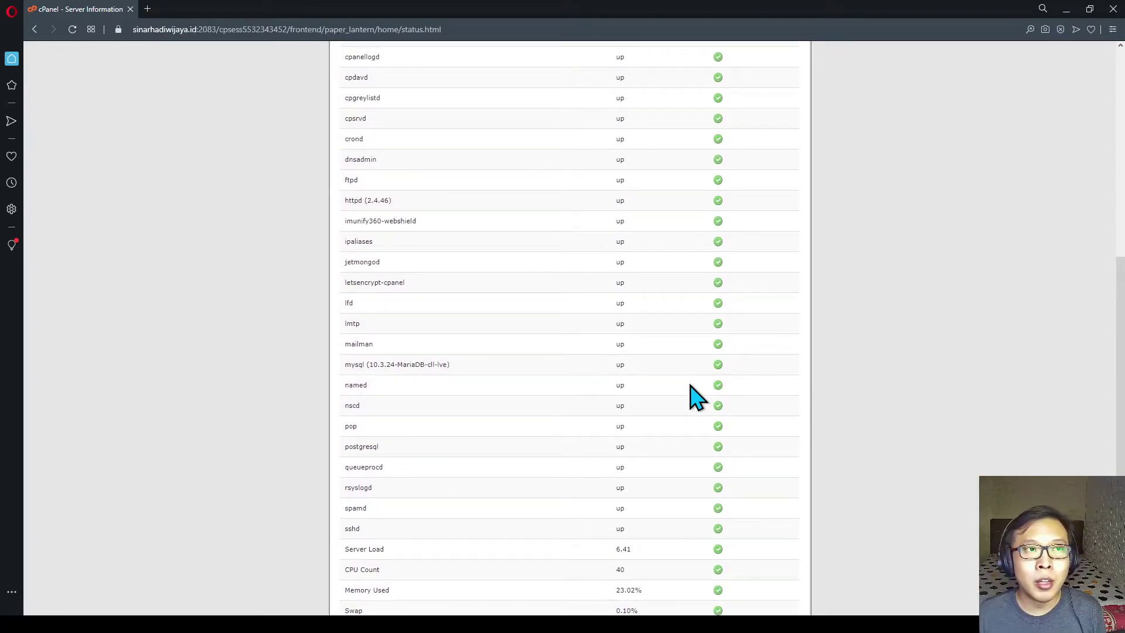
scroll(694, 398, up, 9)
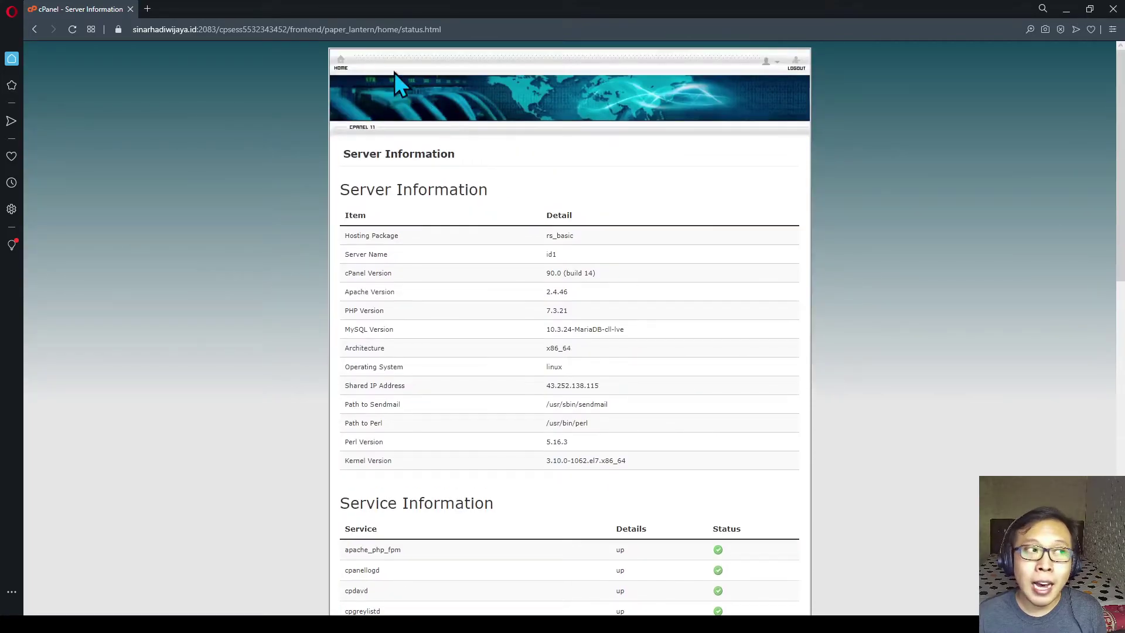
Return to the cPanel home page and look over the account statistics again
click(341, 60)
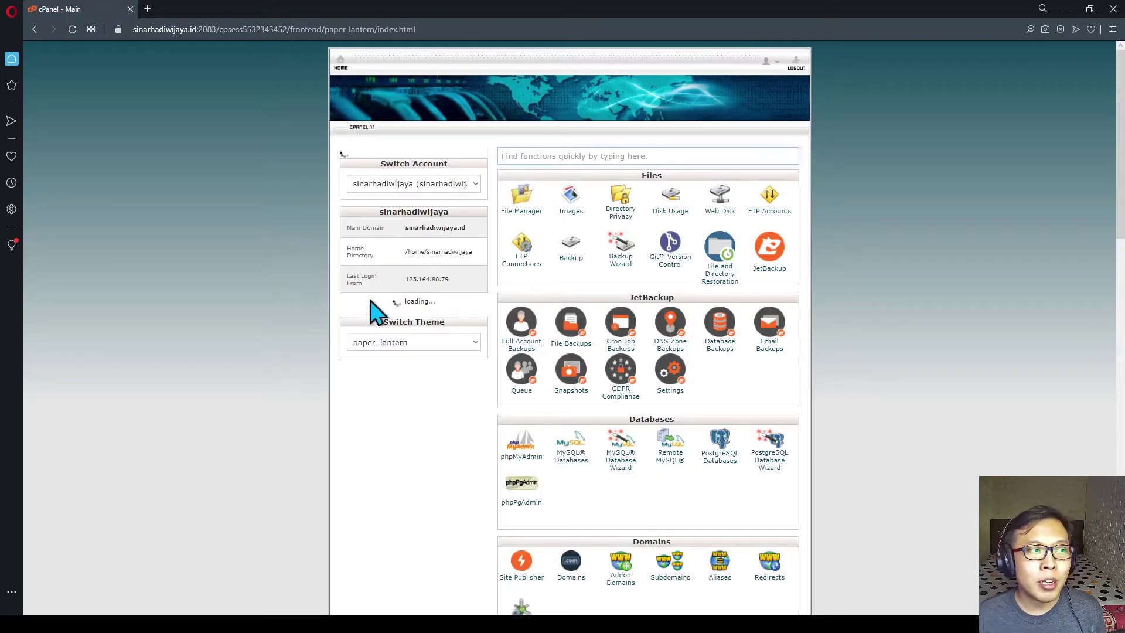
scroll(394, 276, down, 10)
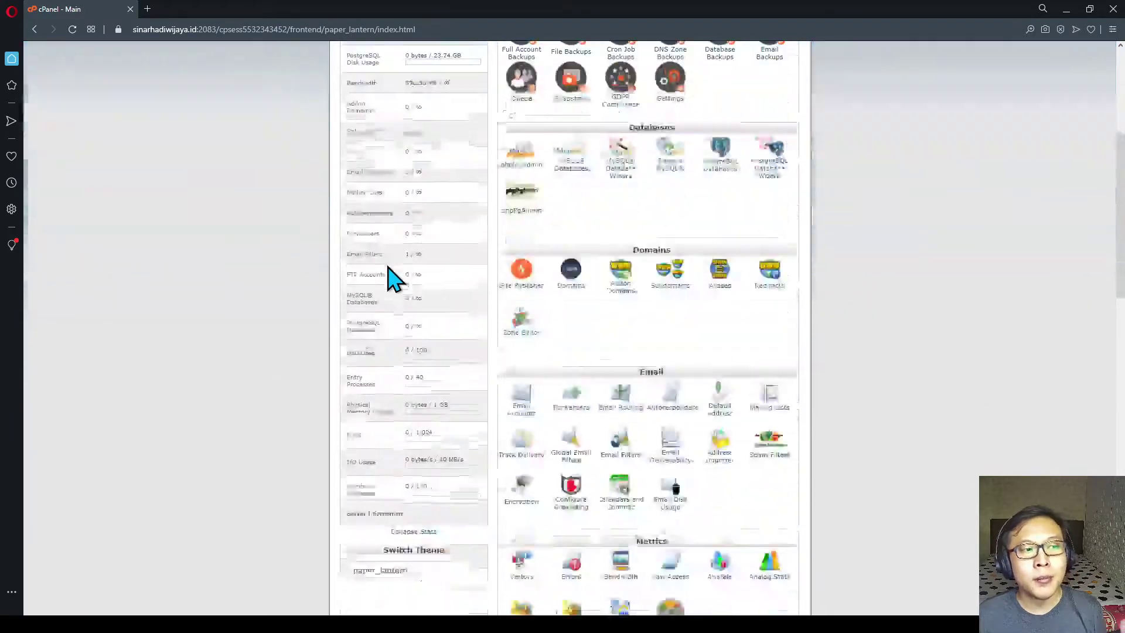
scroll(394, 267, up, 10)
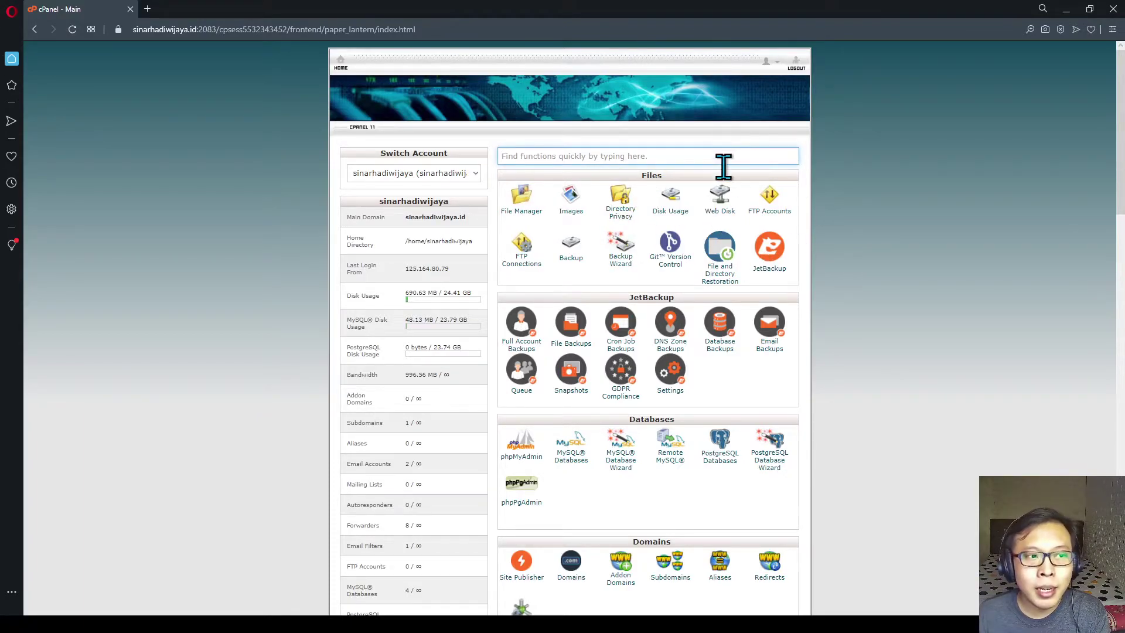
Examine the home page's tool groups from Files and JetBackup through Domains, Email, Metrics, Security, Software and Preferences to Softaculous Apps Installer
scroll(807, 209, down, 1)
scroll(808, 214, down, 3)
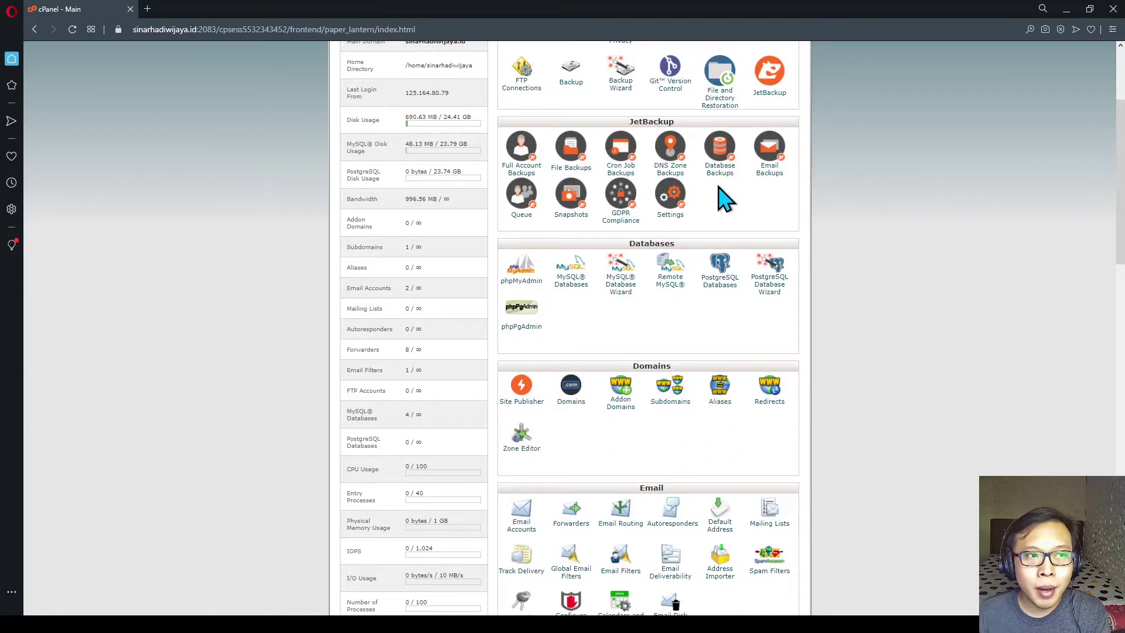
scroll(724, 198, up, 1)
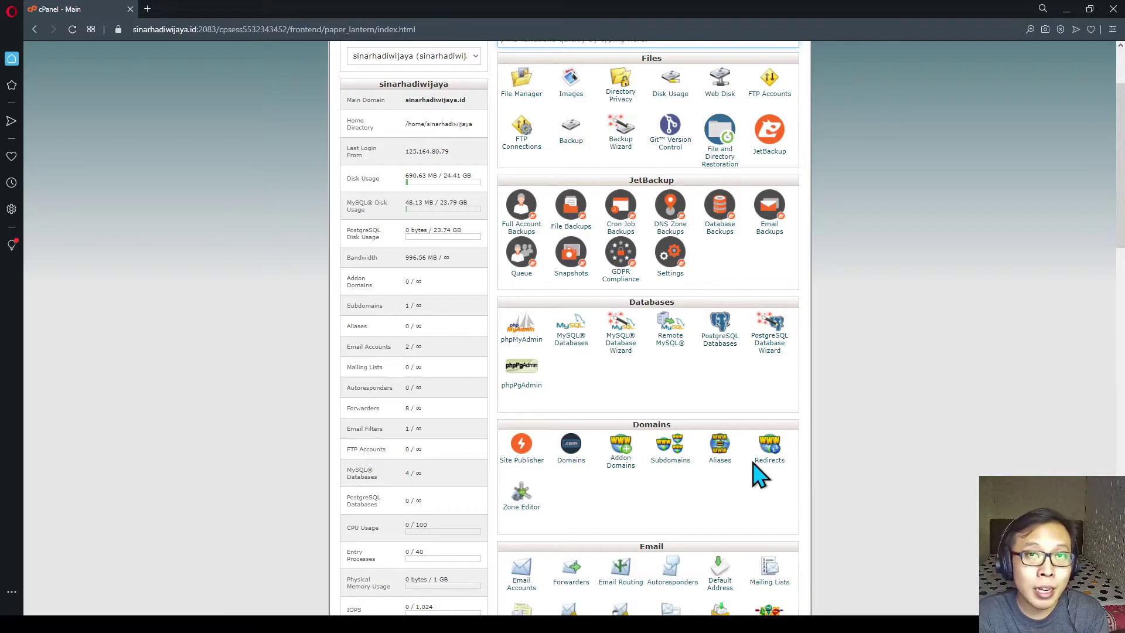
scroll(756, 473, down, 3)
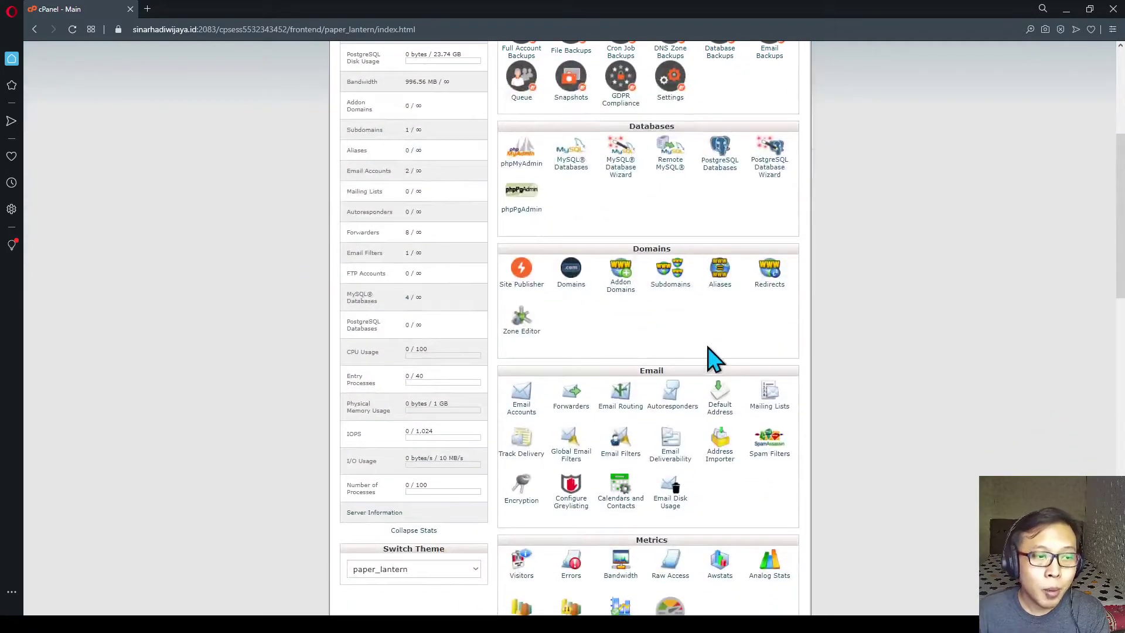
scroll(708, 329, down, 3)
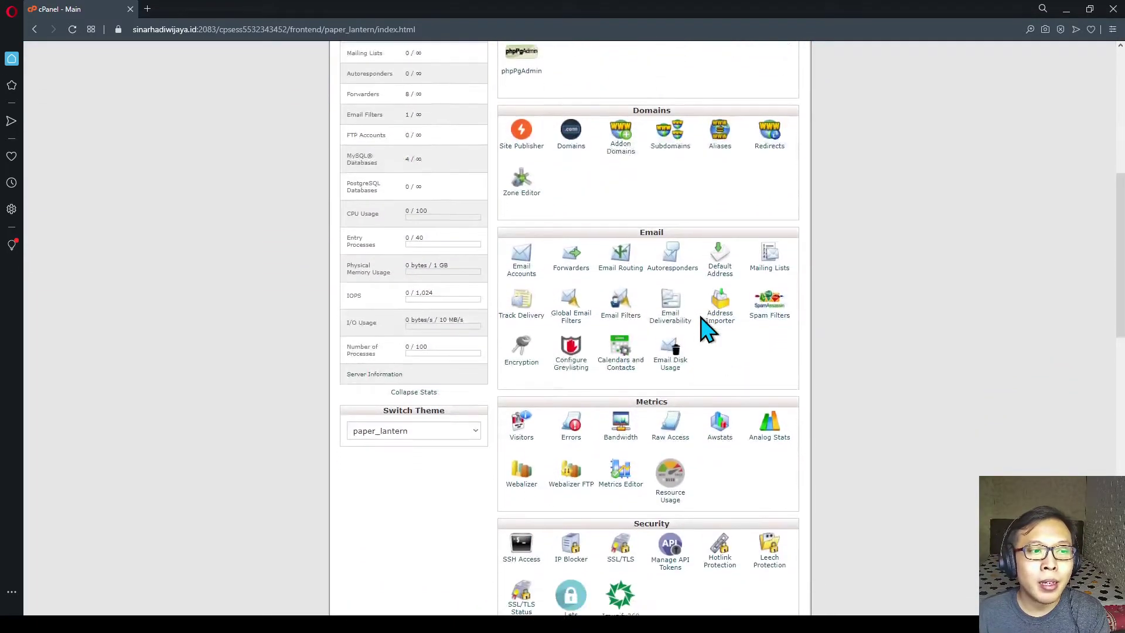
scroll(708, 326, down, 2)
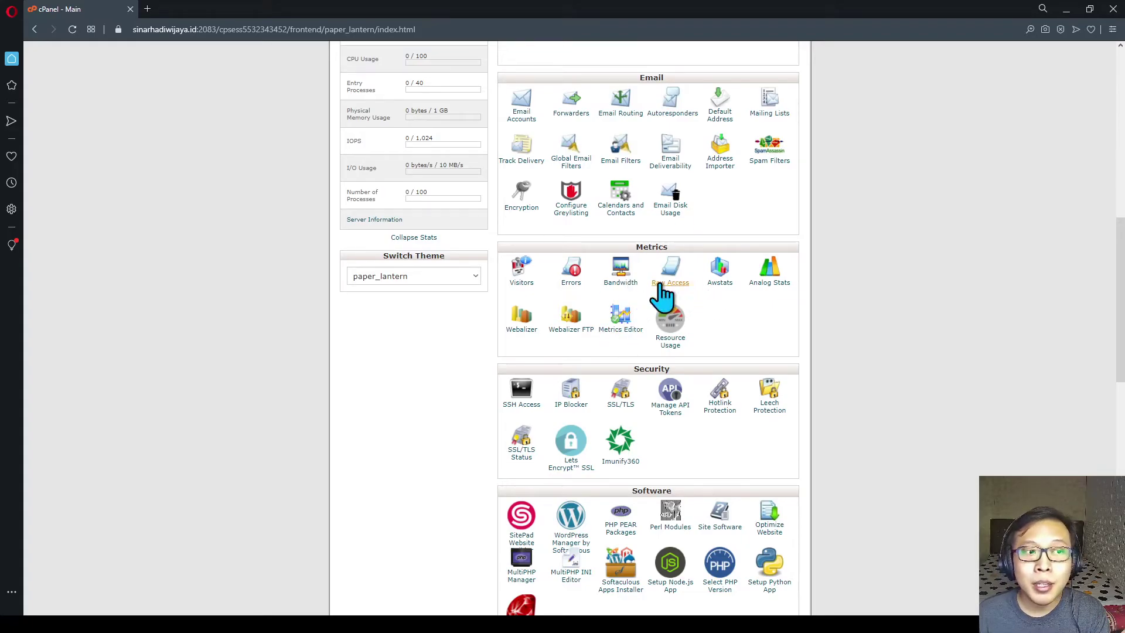
scroll(638, 322, down, 1)
scroll(642, 332, down, 6)
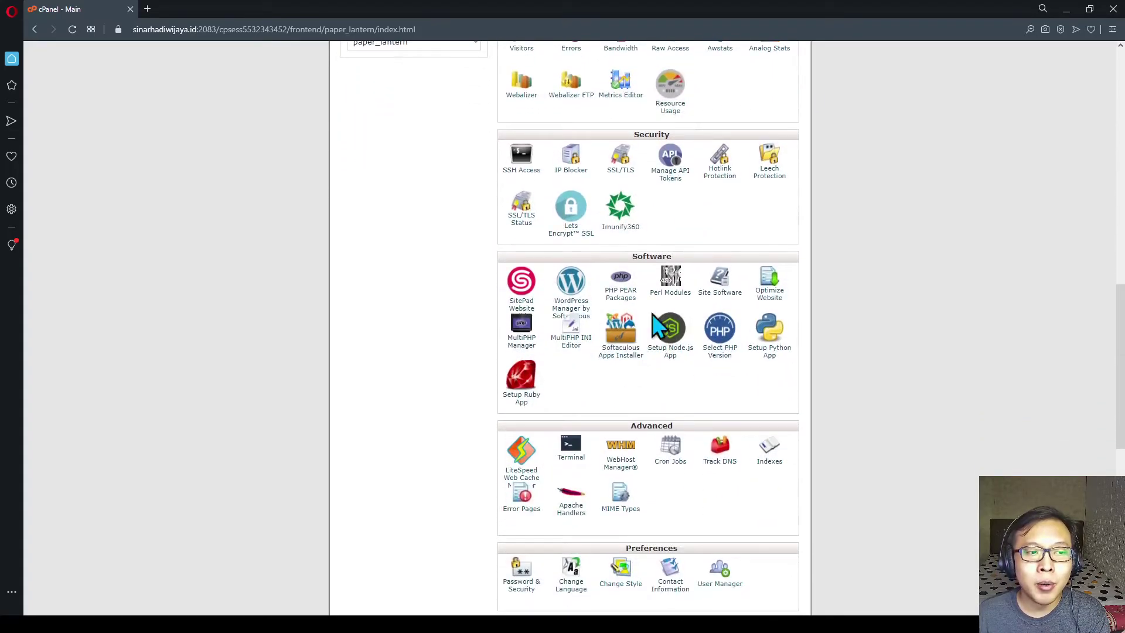
scroll(668, 375, down, 1)
scroll(601, 413, down, 6)
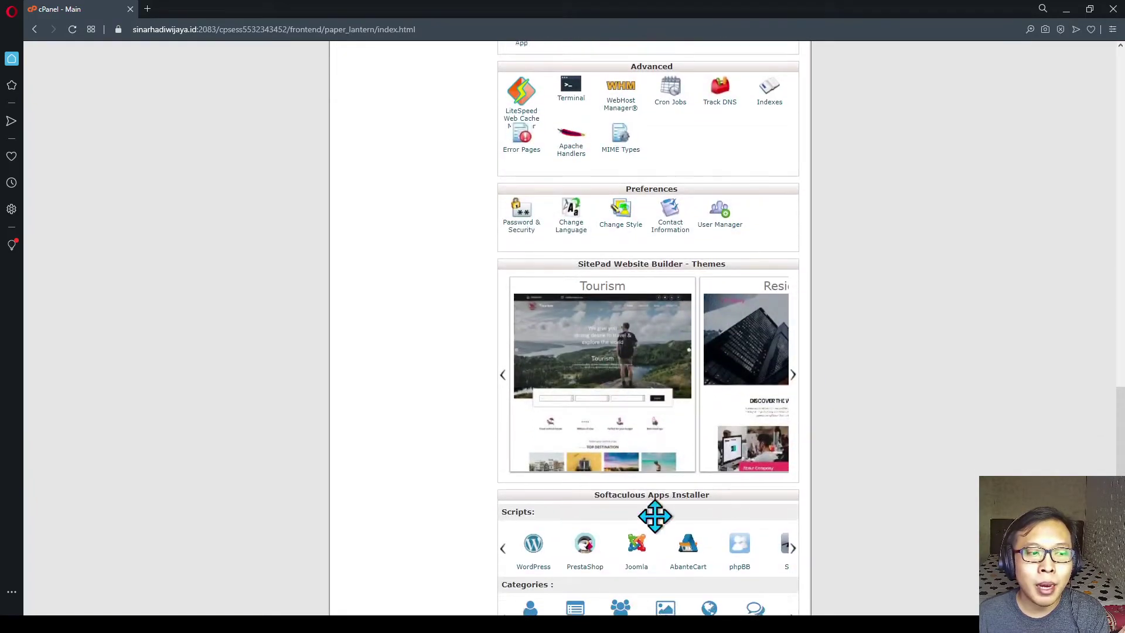
Look over the home page's tool groups again, from Files, JetBackup, Databases and Domains through Email, Metrics and Security to Software and Advanced
scroll(693, 487, up, 8)
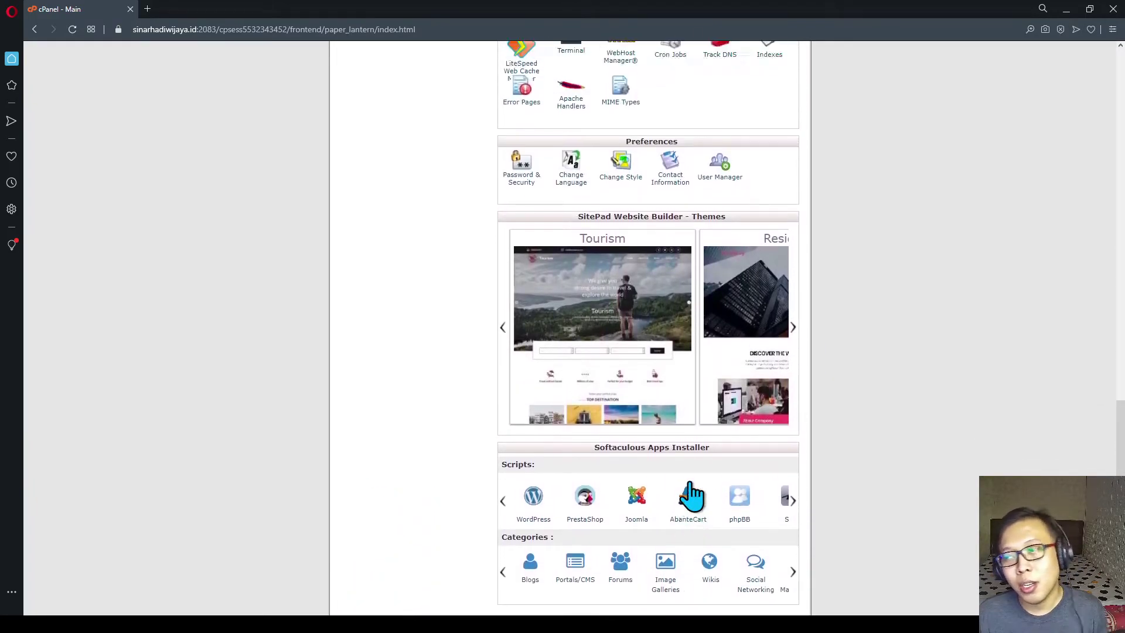
middle_click(694, 471)
scroll(694, 468, up, 15)
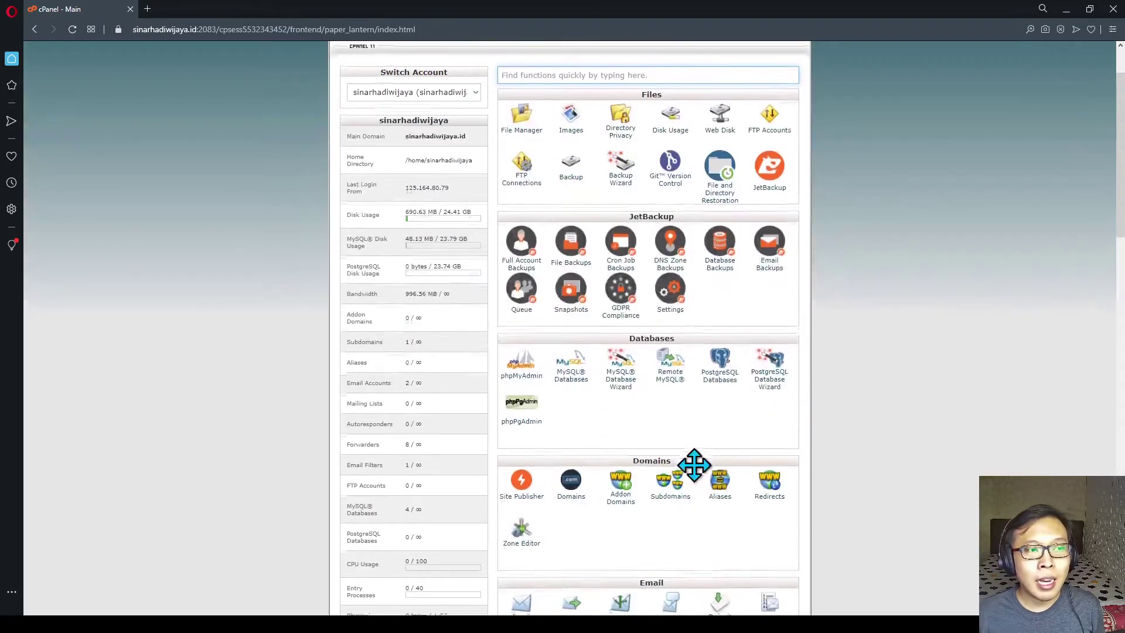
click(697, 468)
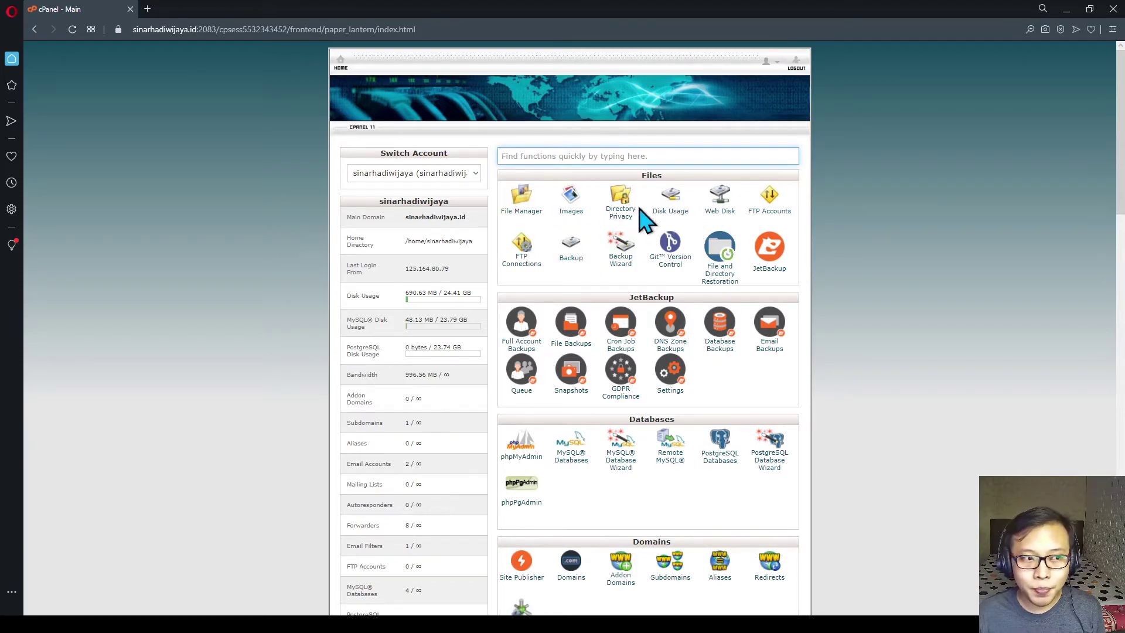
scroll(645, 219, down, 4)
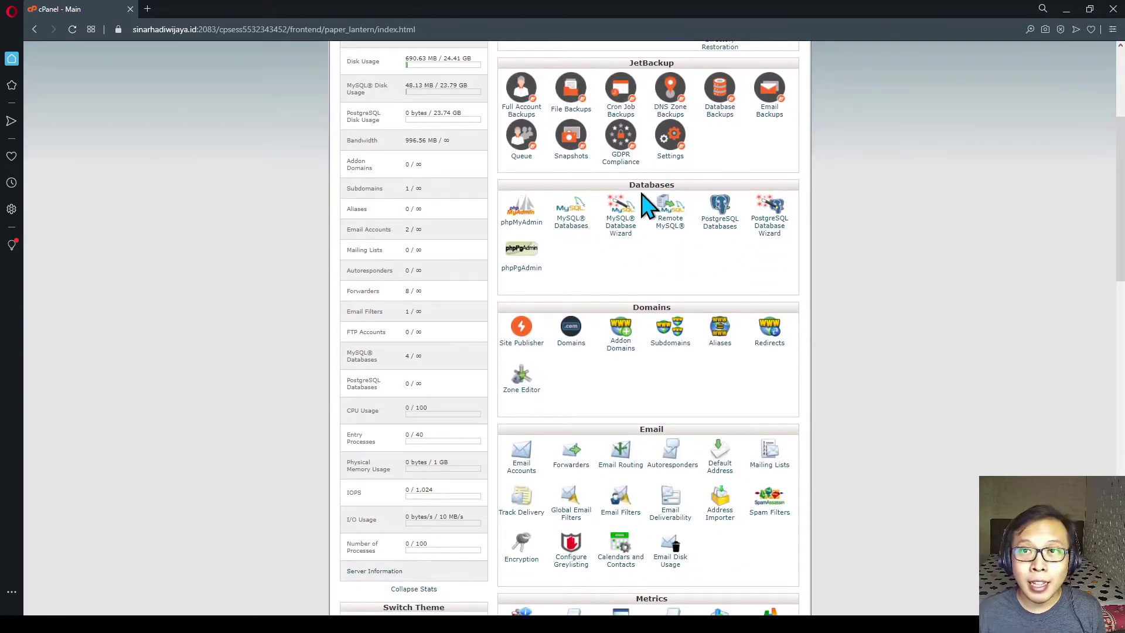
scroll(620, 214, down, 3)
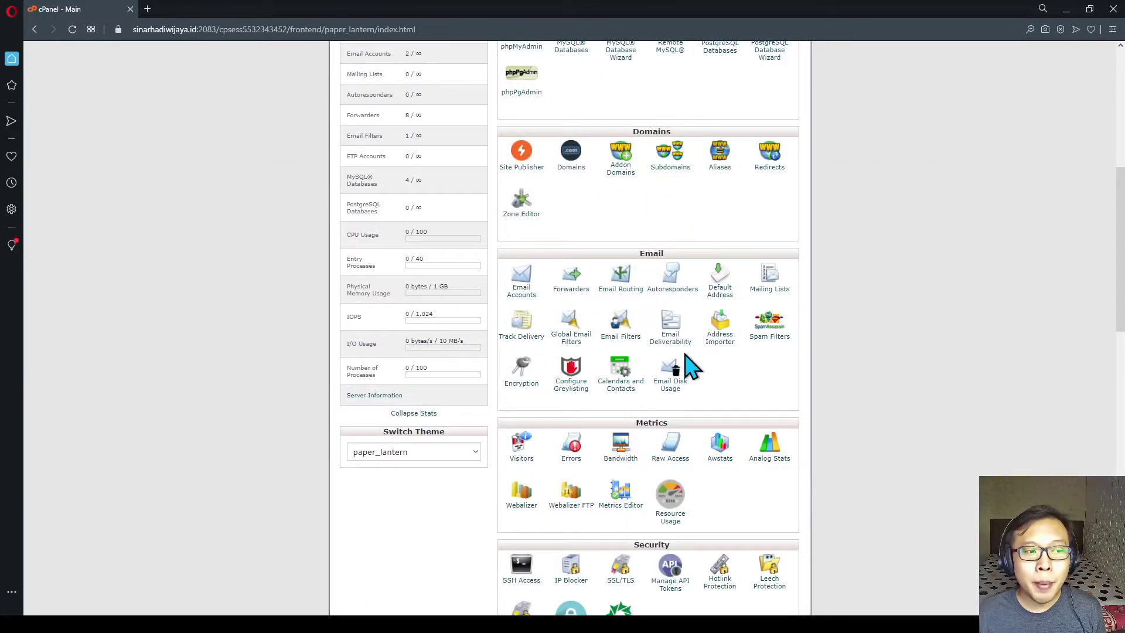
scroll(645, 328, down, 3)
scroll(645, 329, down, 3)
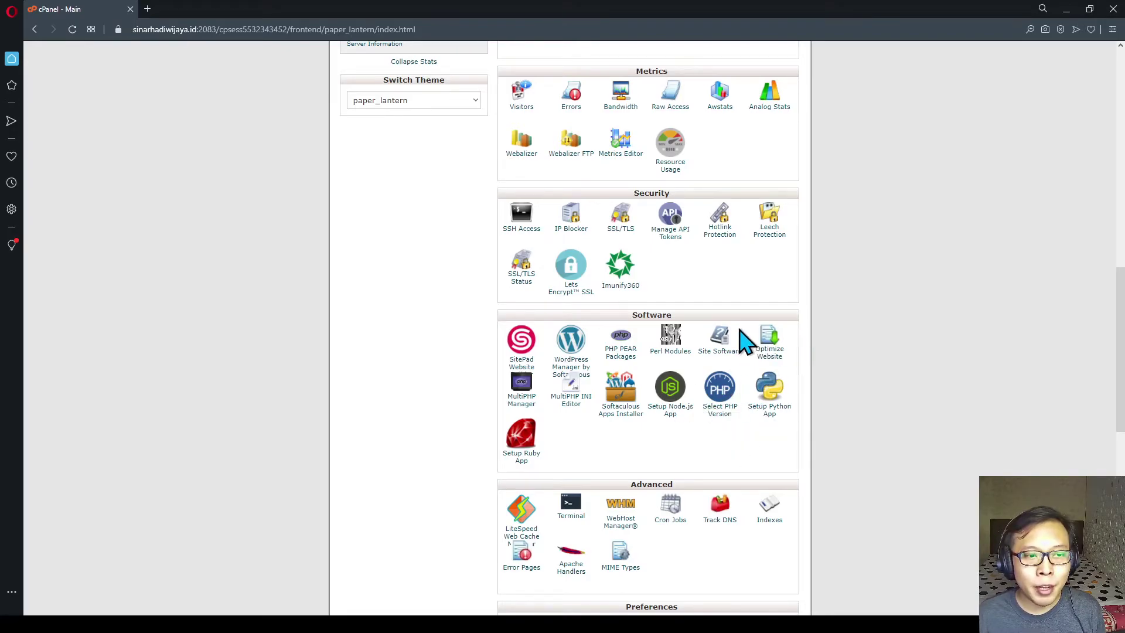
scroll(563, 405, up, 10)
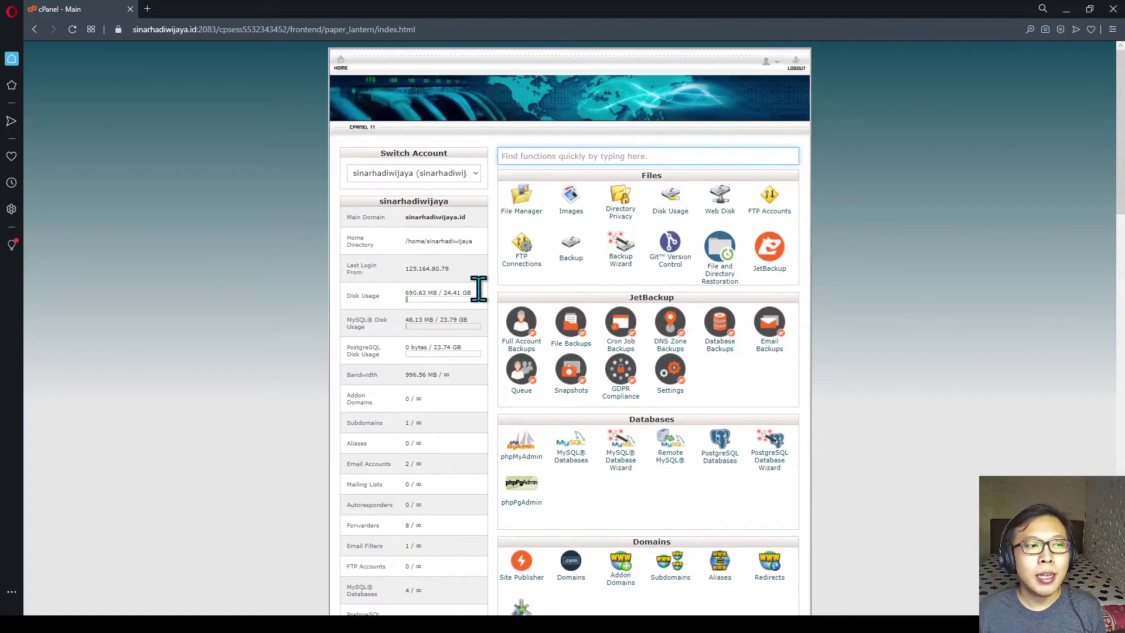
scroll(592, 320, down, 3)
scroll(595, 319, up, 5)
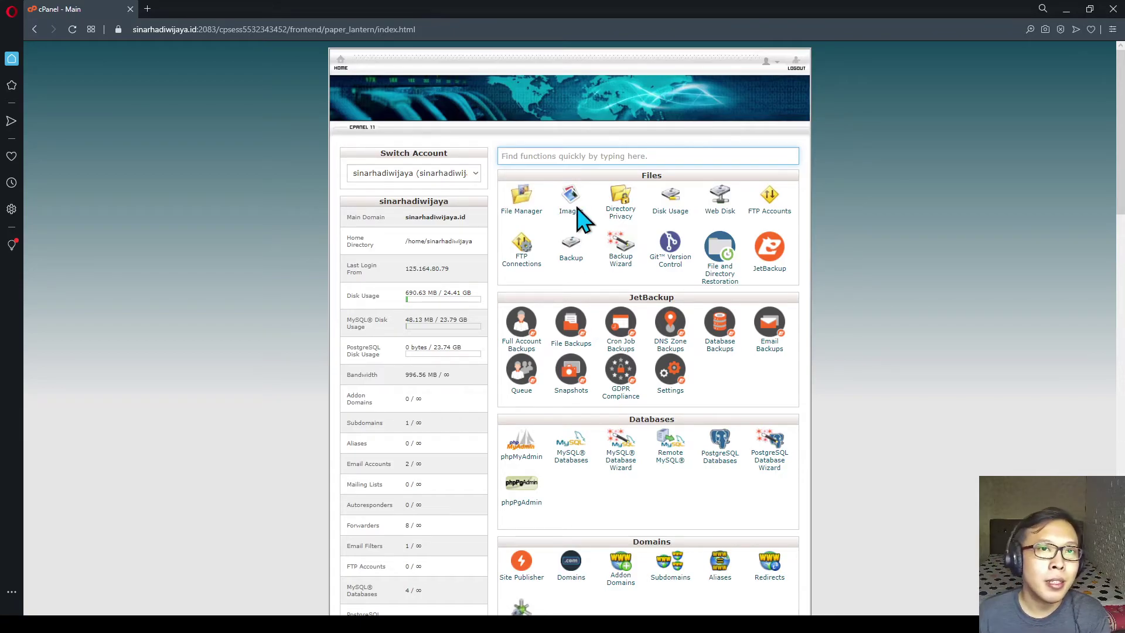
Open the website of the hosting account's main domain in a new browser tab
click(147, 8)
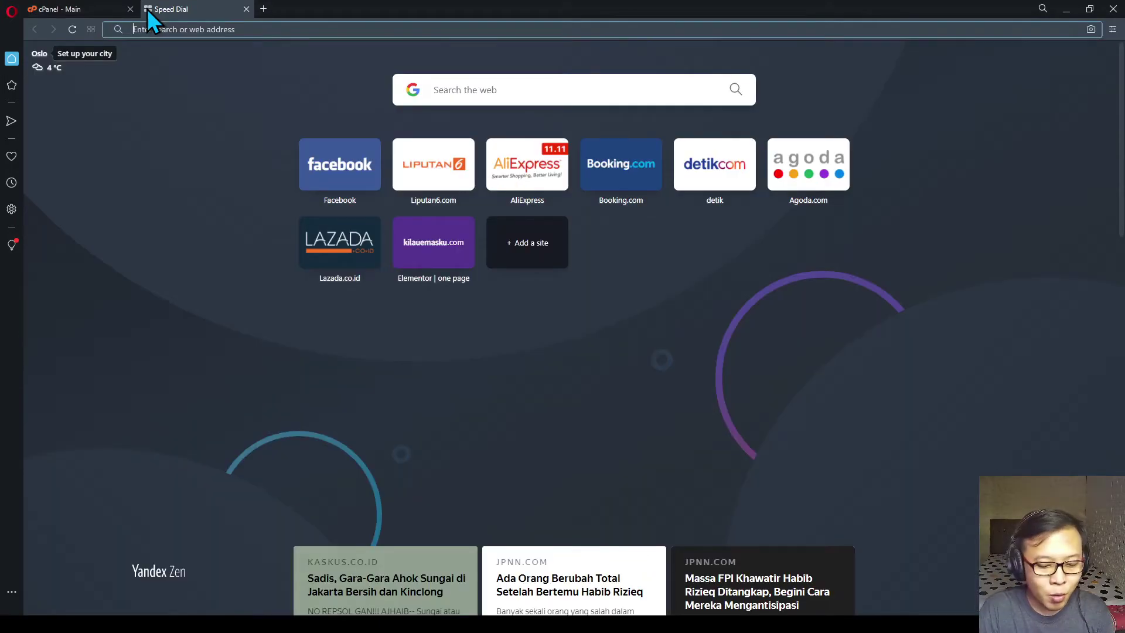
text(sinardwijaya.id)
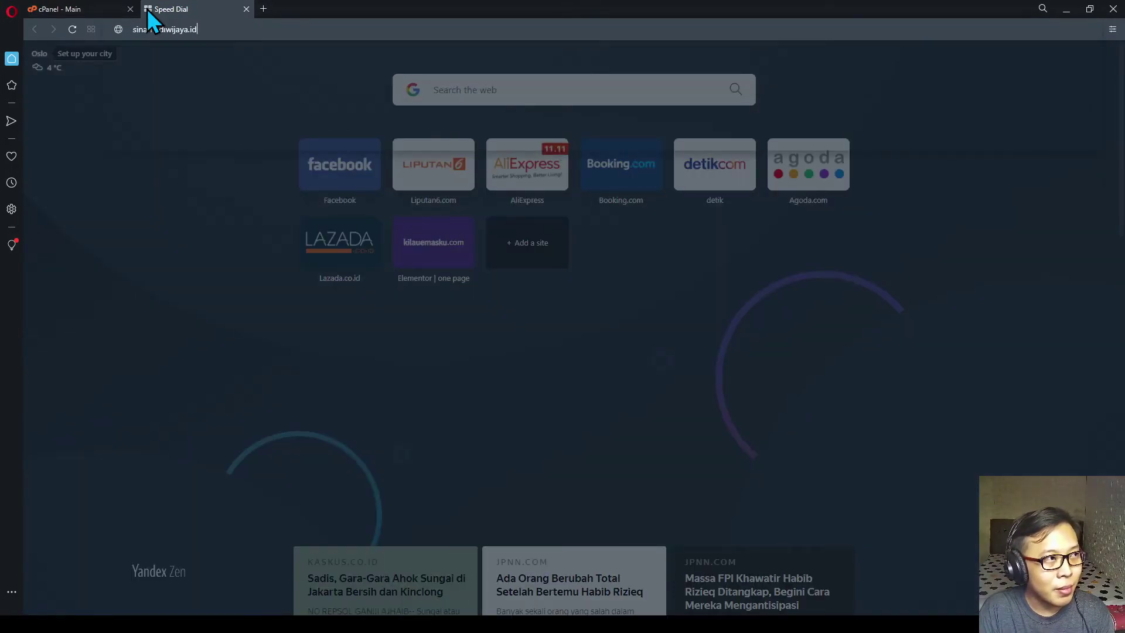
key(Return)
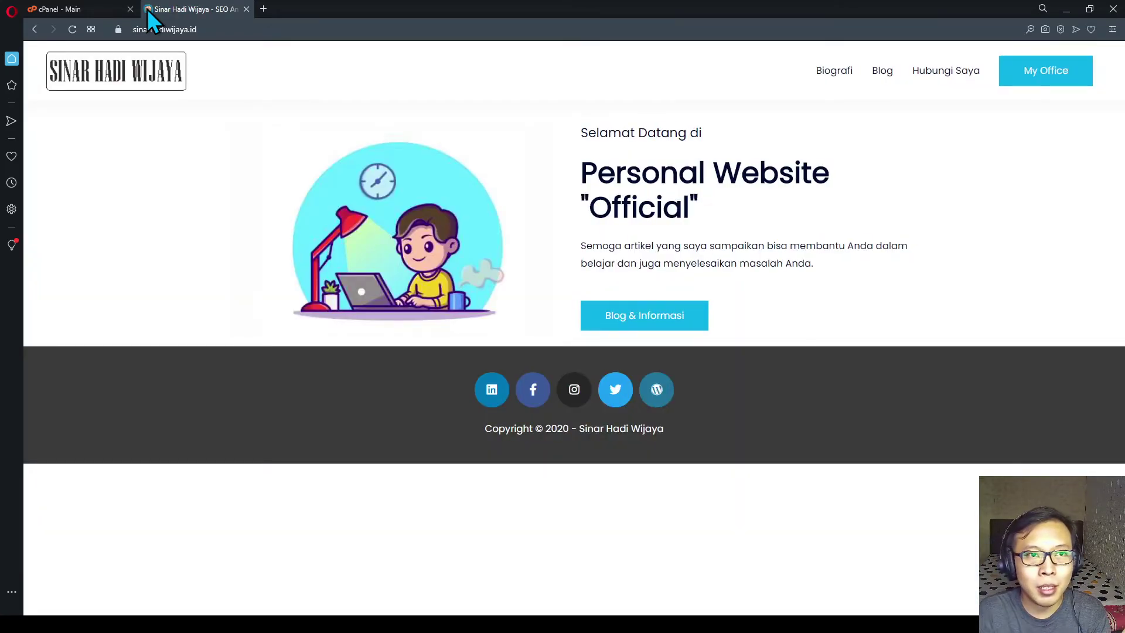
Browse the website's Blog, Hubungi Saya and Biografi pages and return to its home page
click(878, 73)
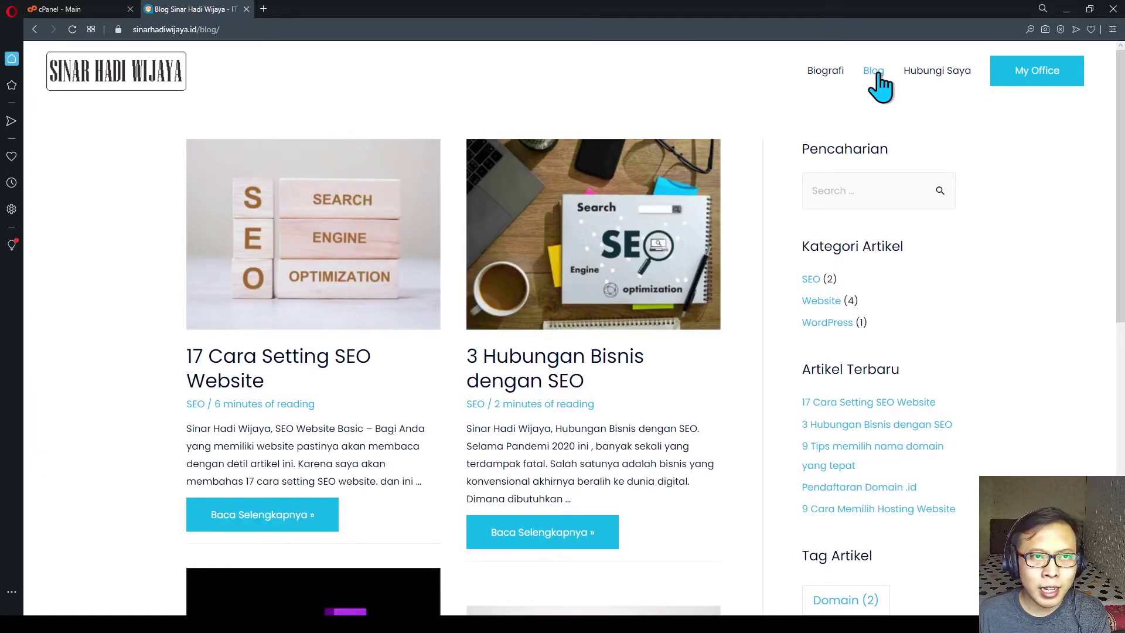
click(829, 72)
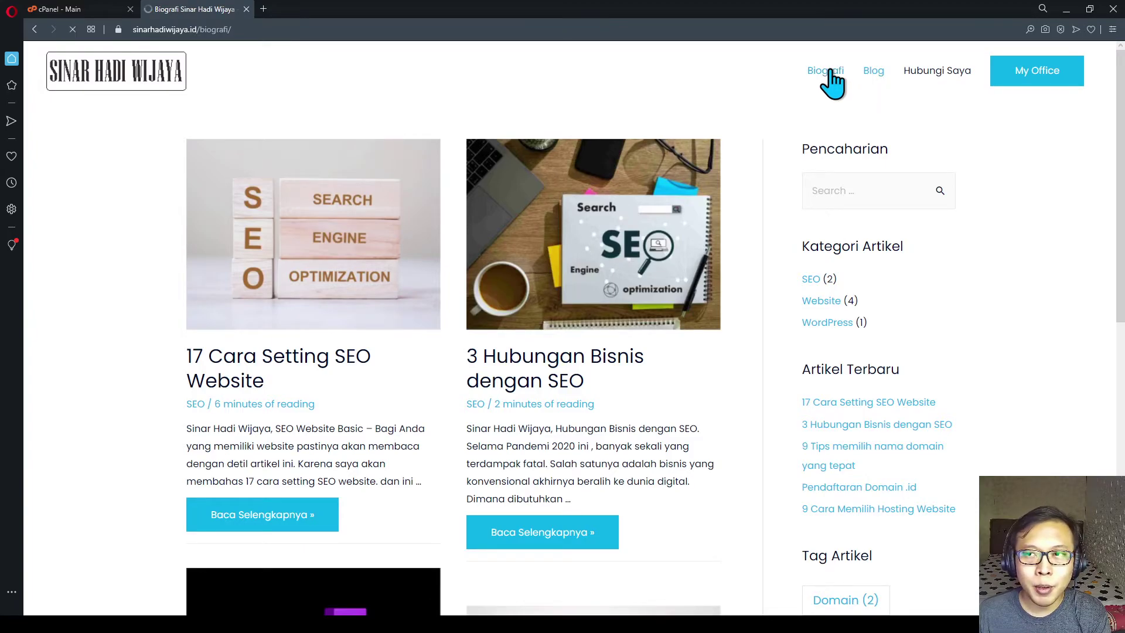
click(873, 72)
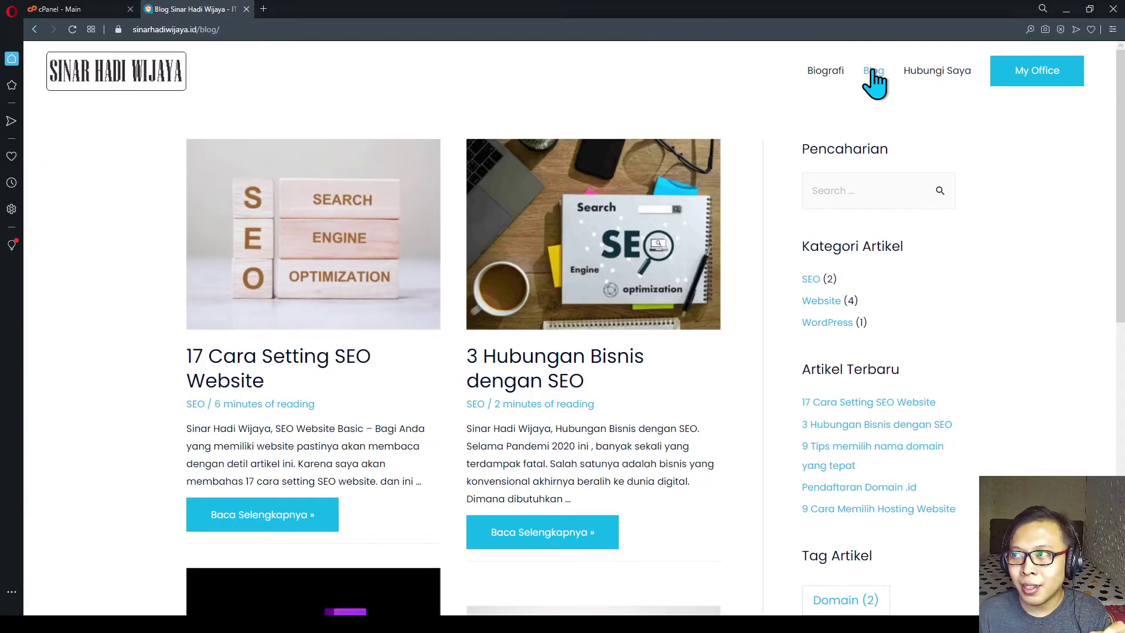
click(928, 78)
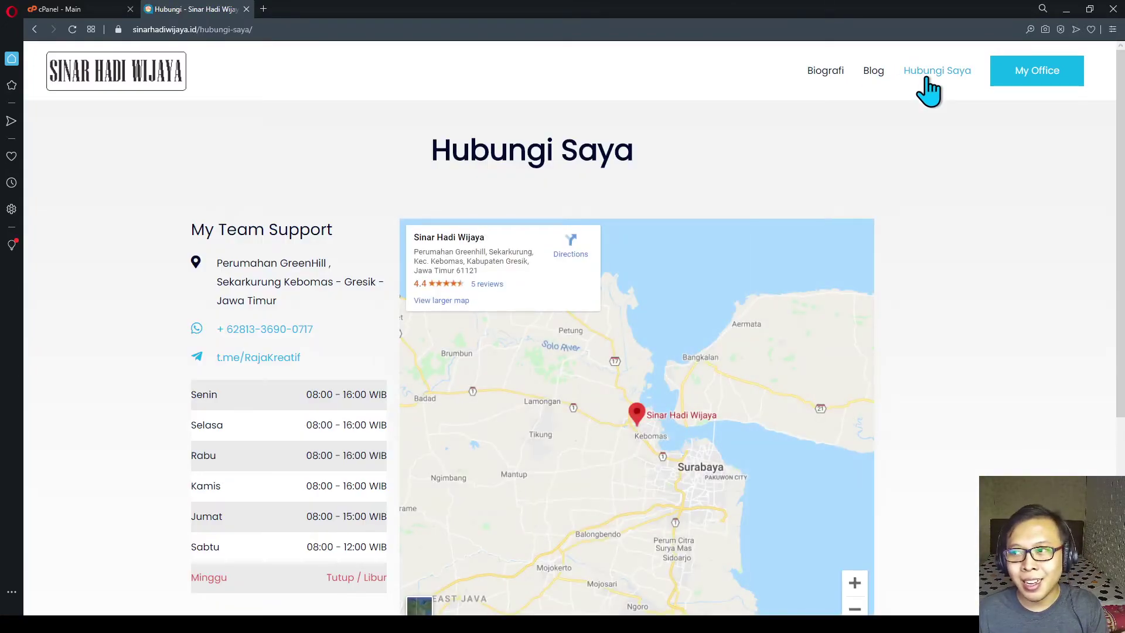
click(829, 72)
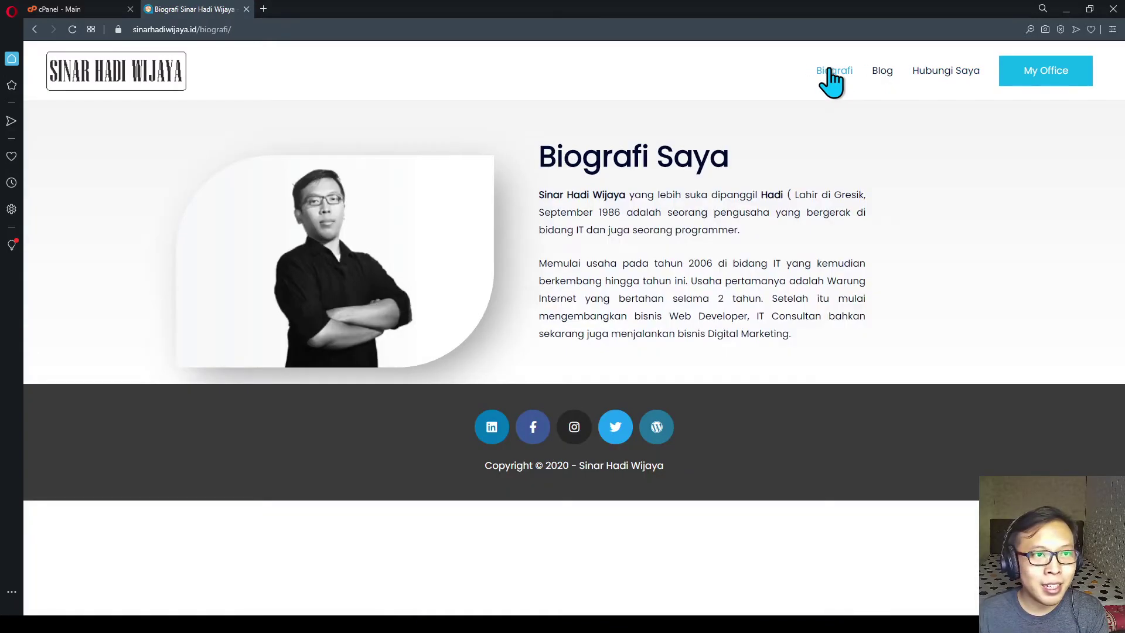
click(126, 67)
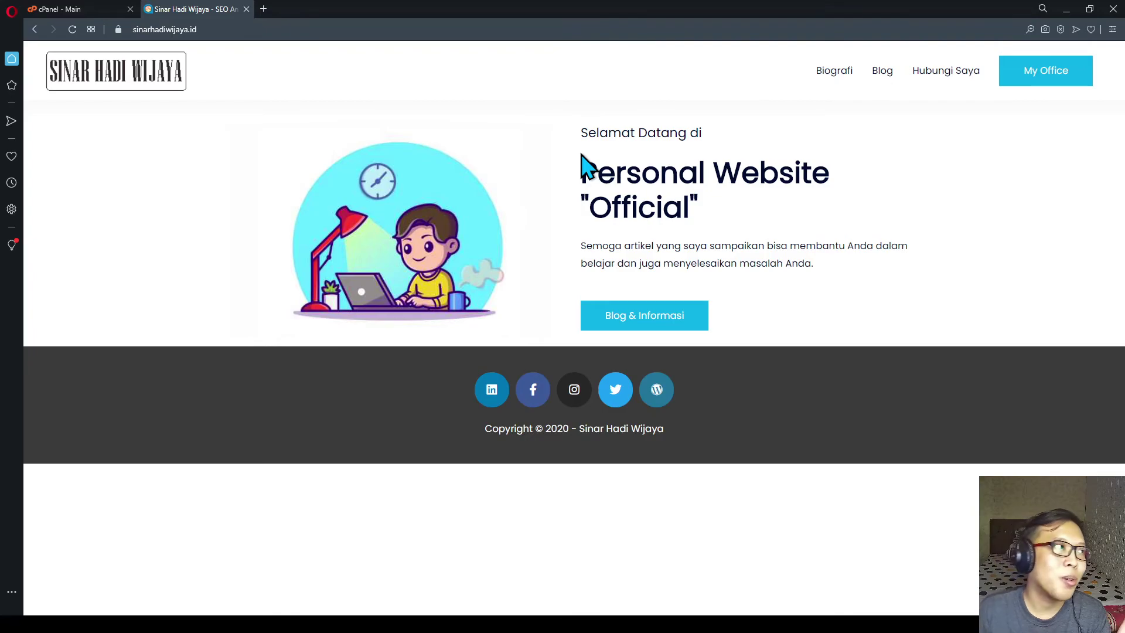
Switch back to the cPanel home page and look over the tool groups from Email to Software
click(77, 9)
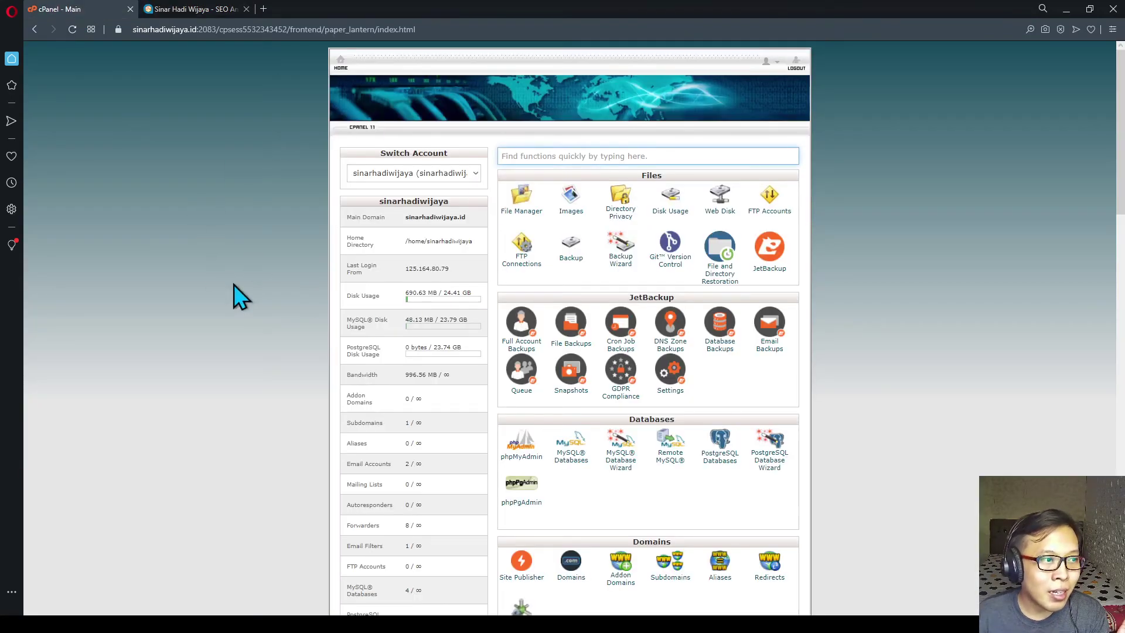
scroll(475, 247, down, 10)
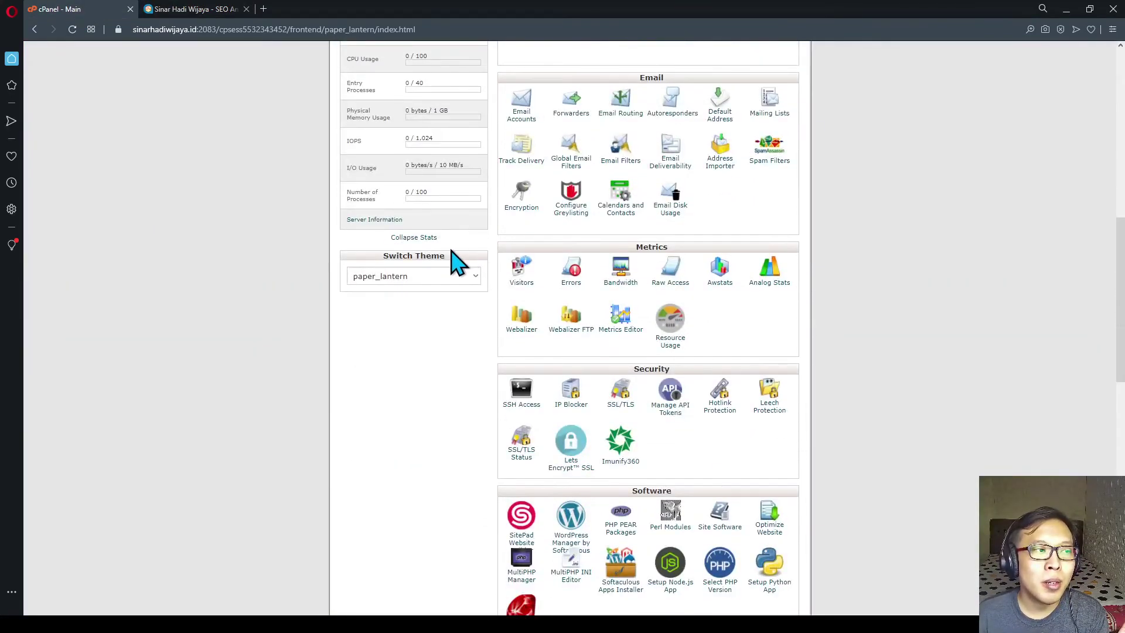